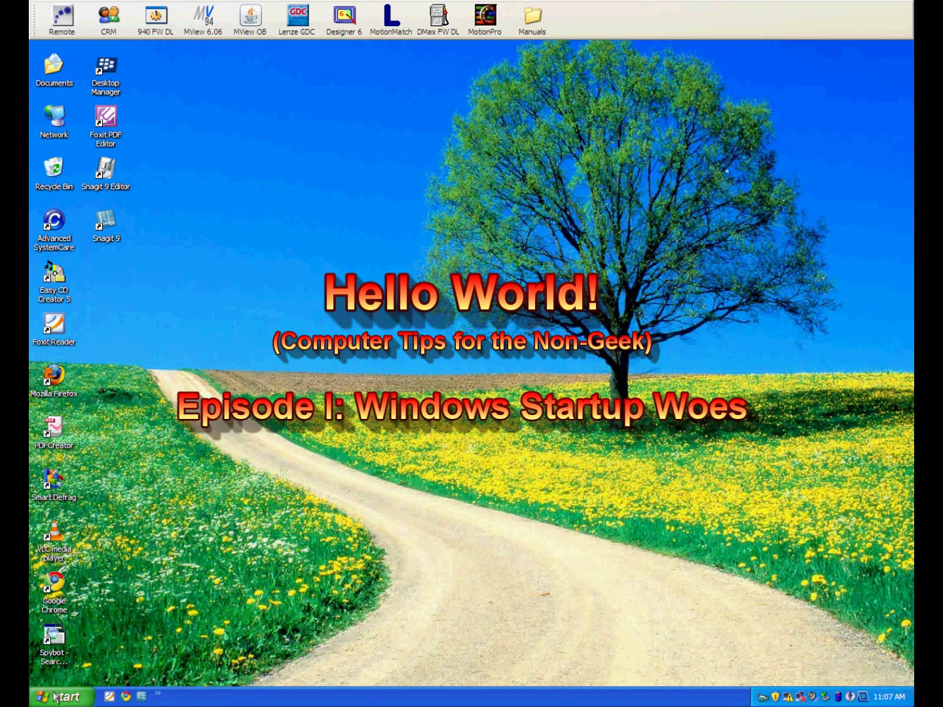
- Toggle the Start menu open and closed a few times, ending back on the desktop
click(58, 698)
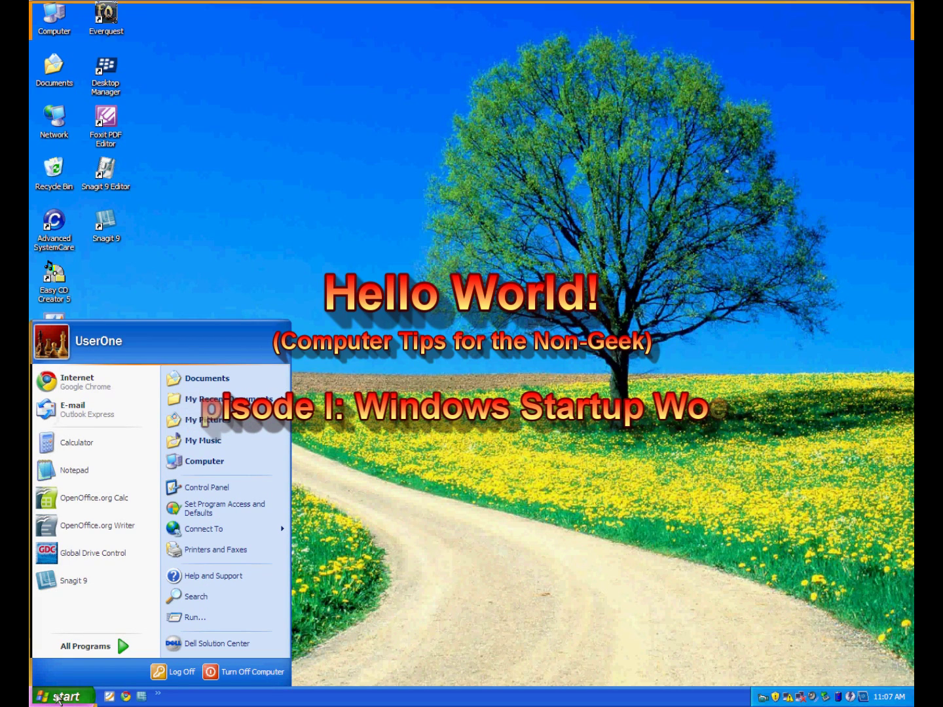
click(58, 698)
click(58, 698)
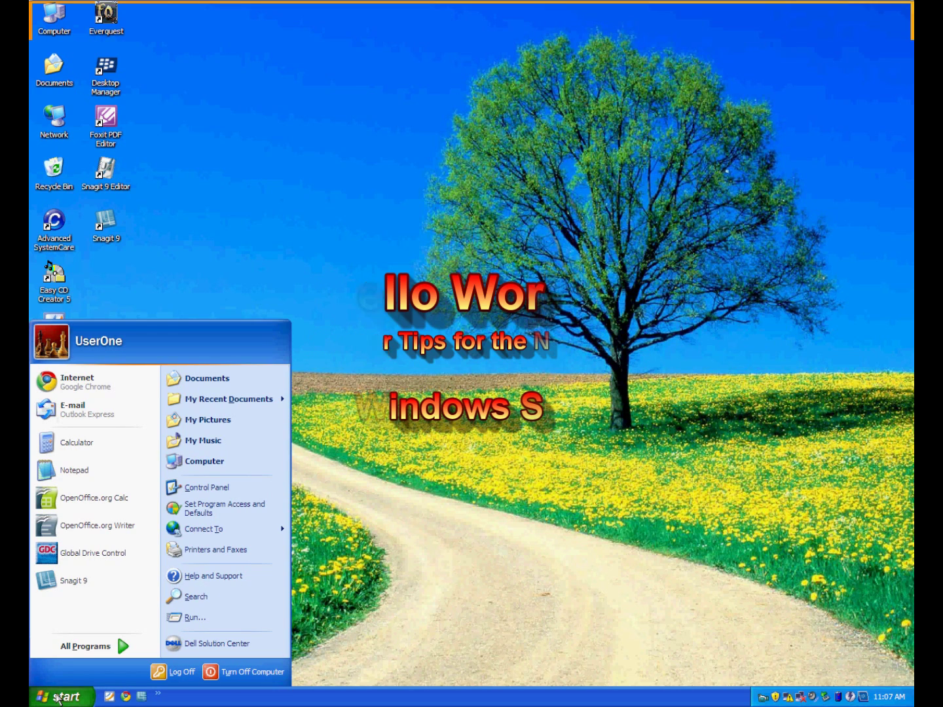
click(58, 698)
click(58, 698)
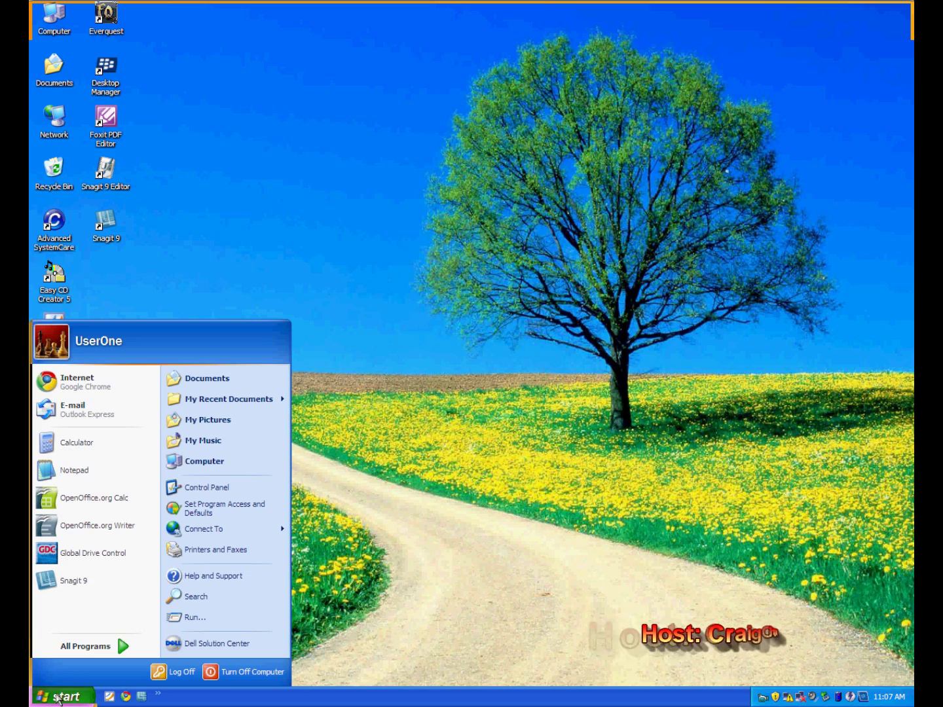
click(58, 698)
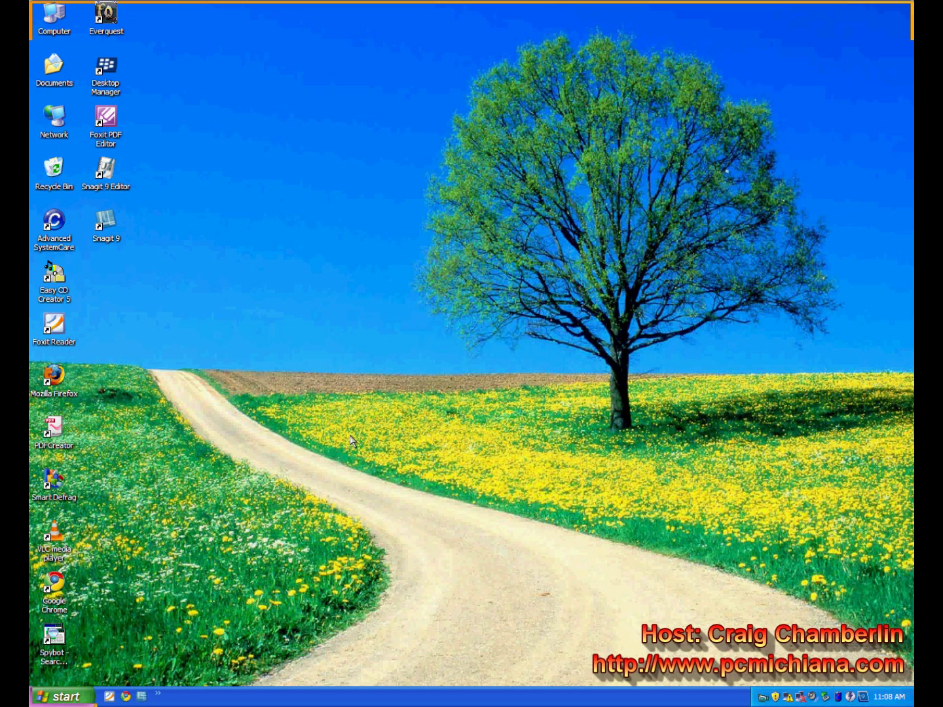
- Open the Run dialog and replace the existing cmd entry with msconfig
click(79, 699)
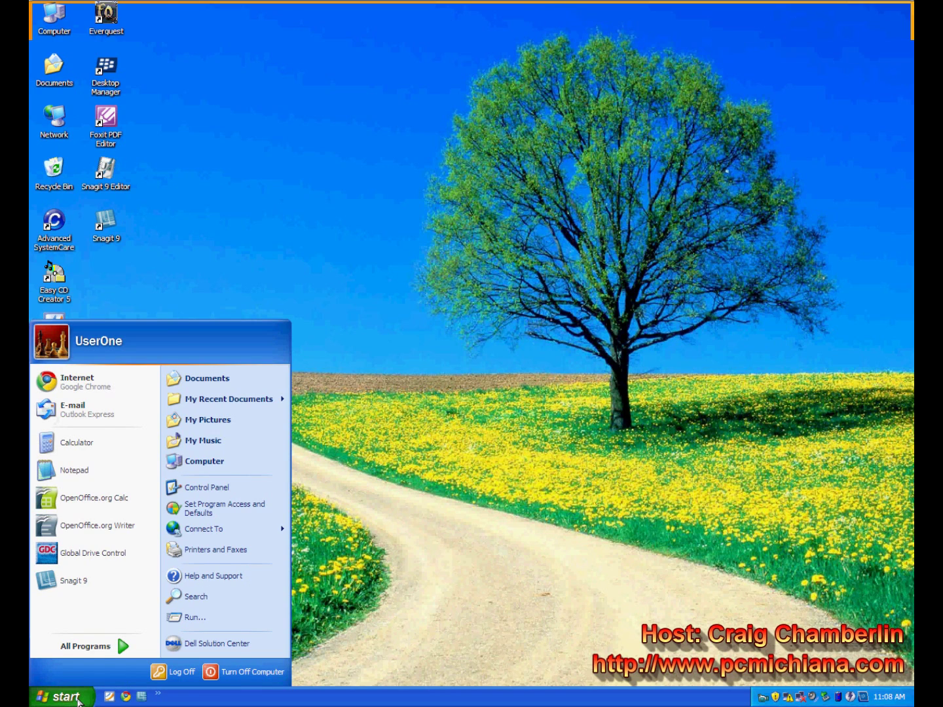
click(209, 619)
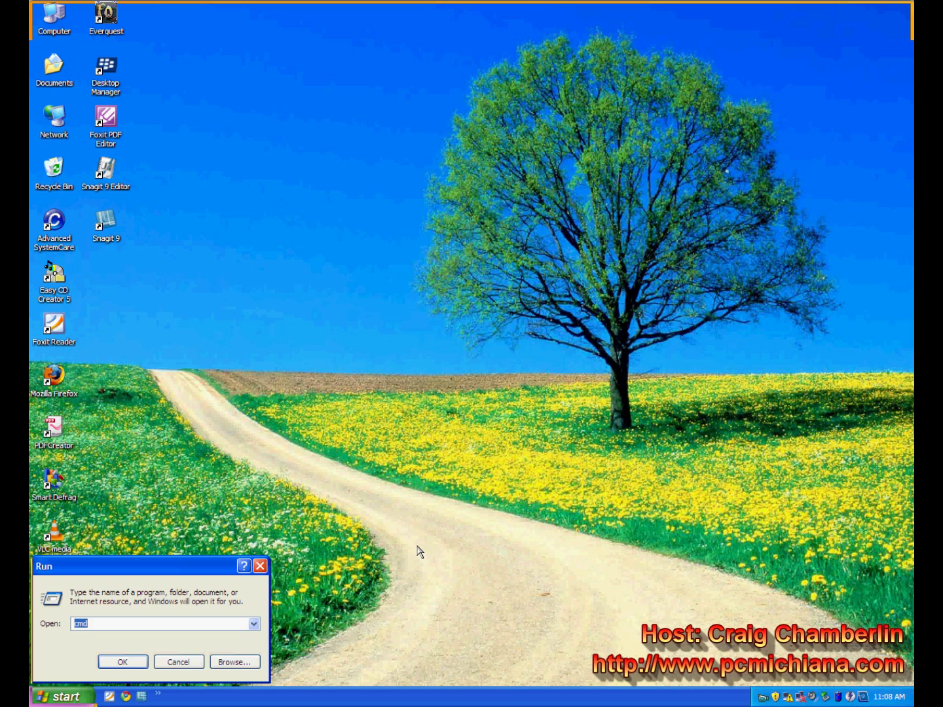
click(110, 622)
double_click(102, 623)
click(96, 623)
double_click(98, 623)
text(ms)
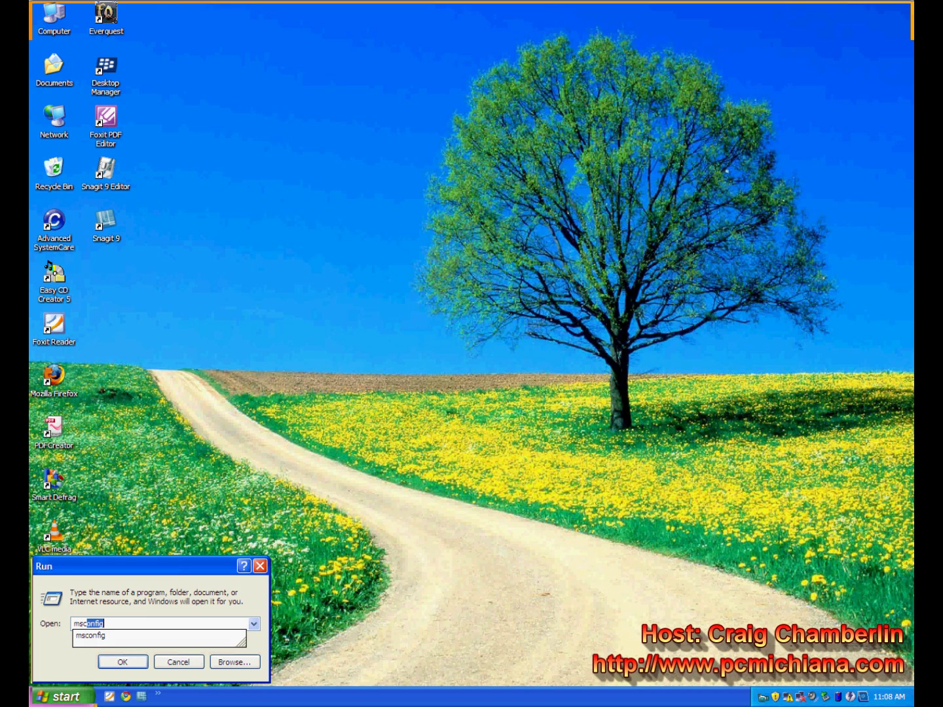
text(config)
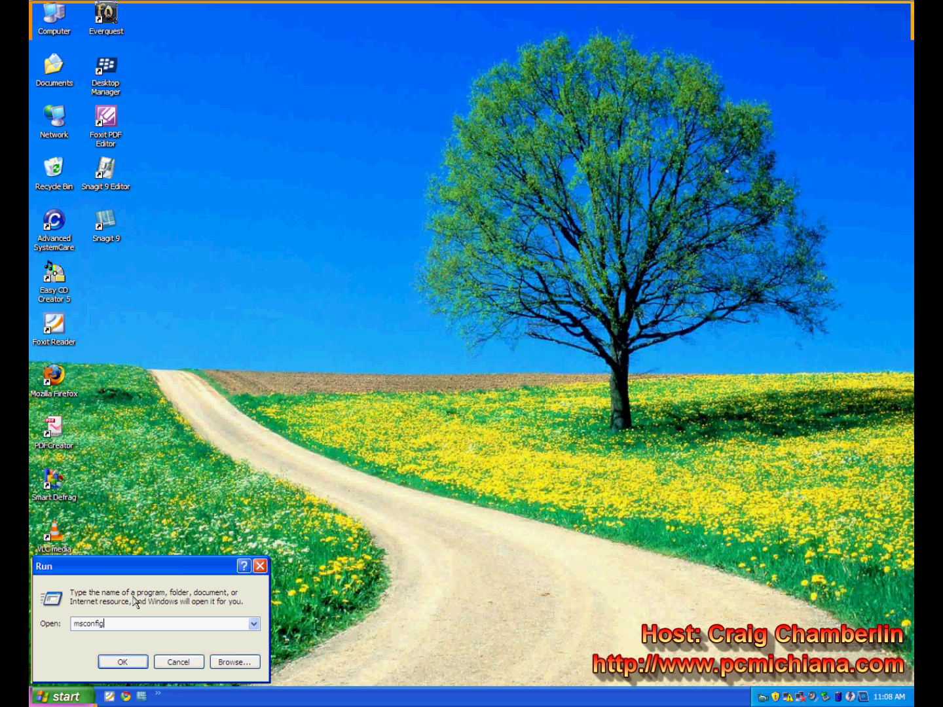
- Launch msconfig and browse its SYSTEM.INI, WIN.INI, BOOT.INI, Services, Tools and Startup tabs
click(121, 661)
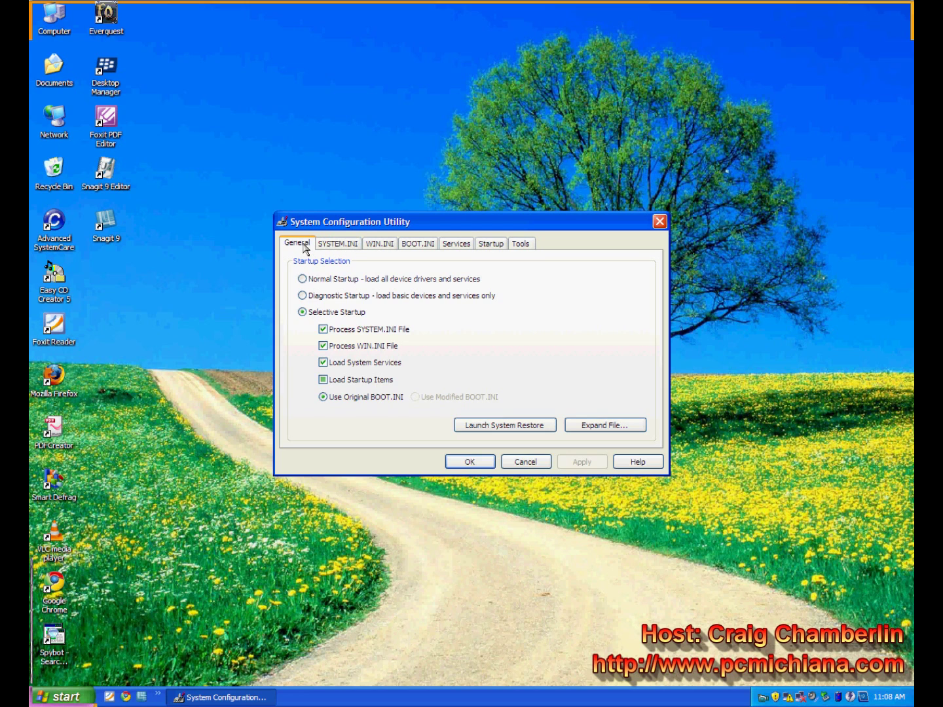
click(344, 246)
click(380, 245)
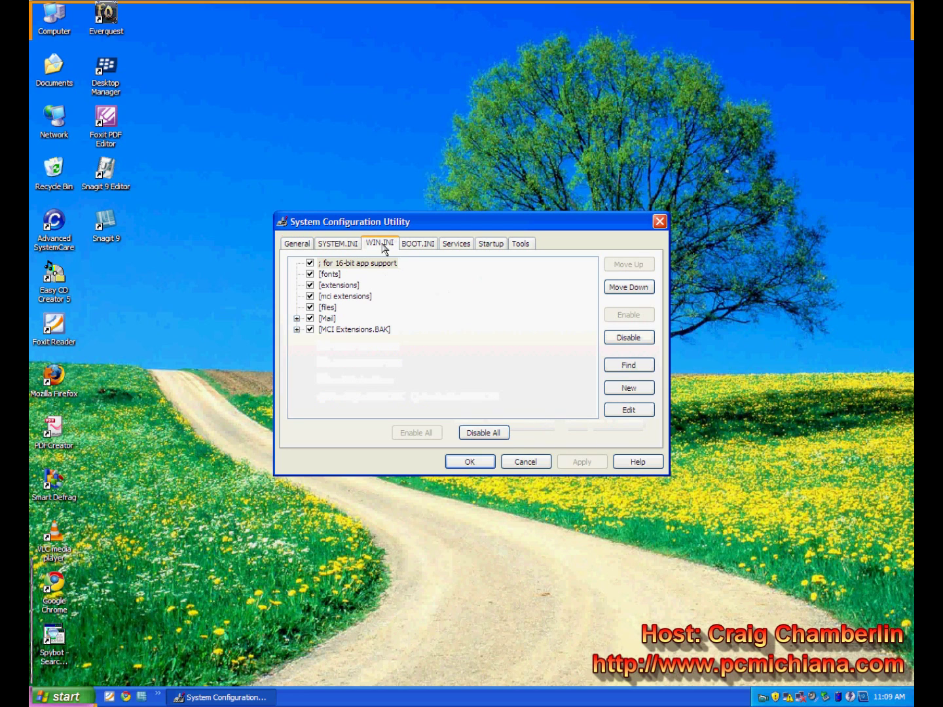
click(416, 246)
click(457, 248)
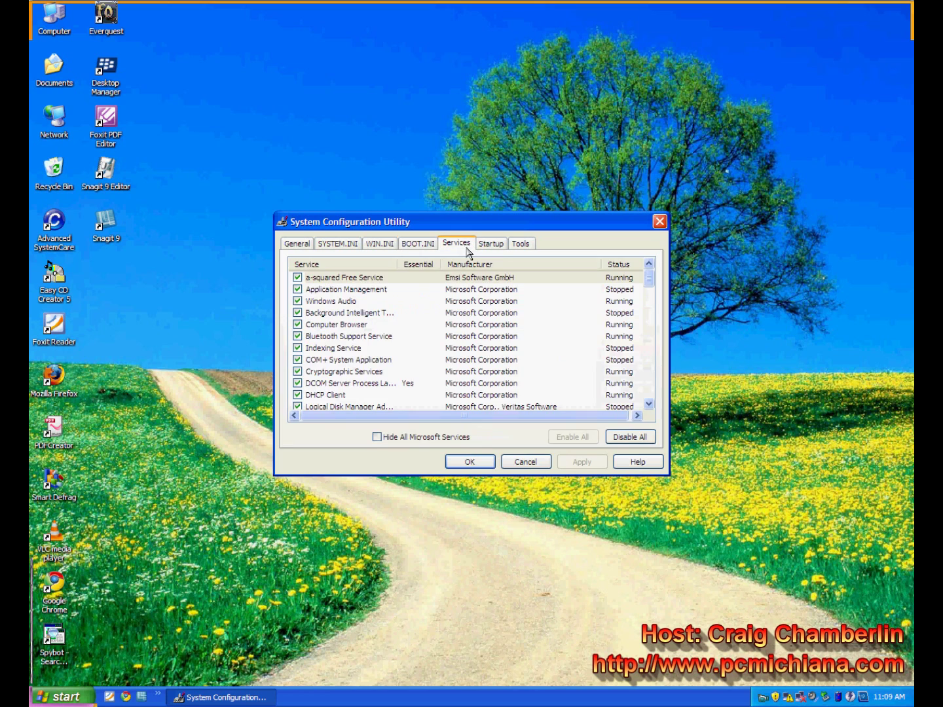
click(530, 244)
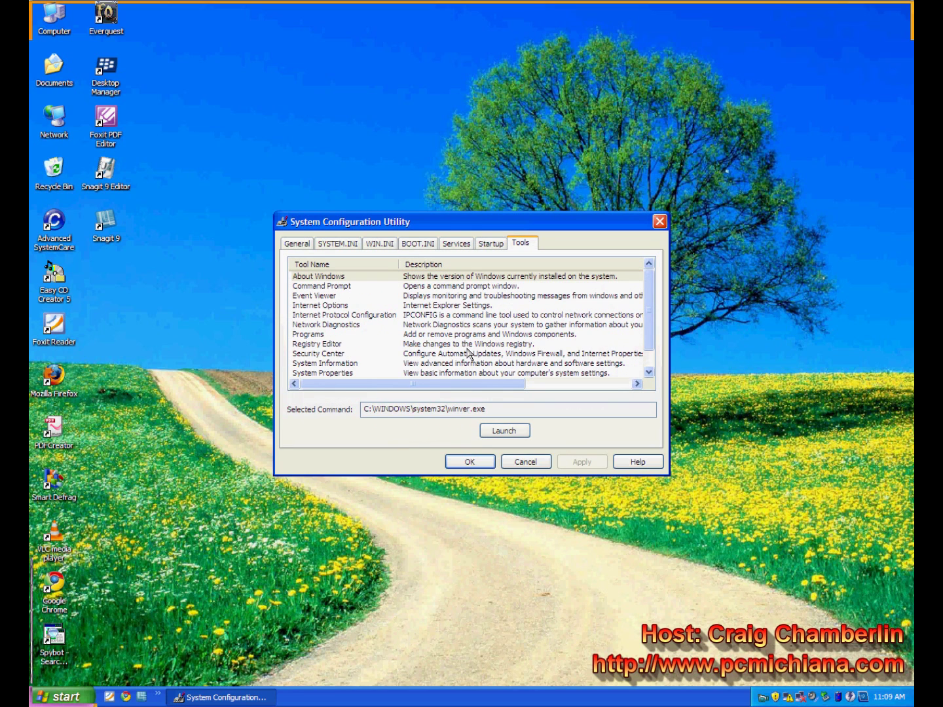
click(492, 251)
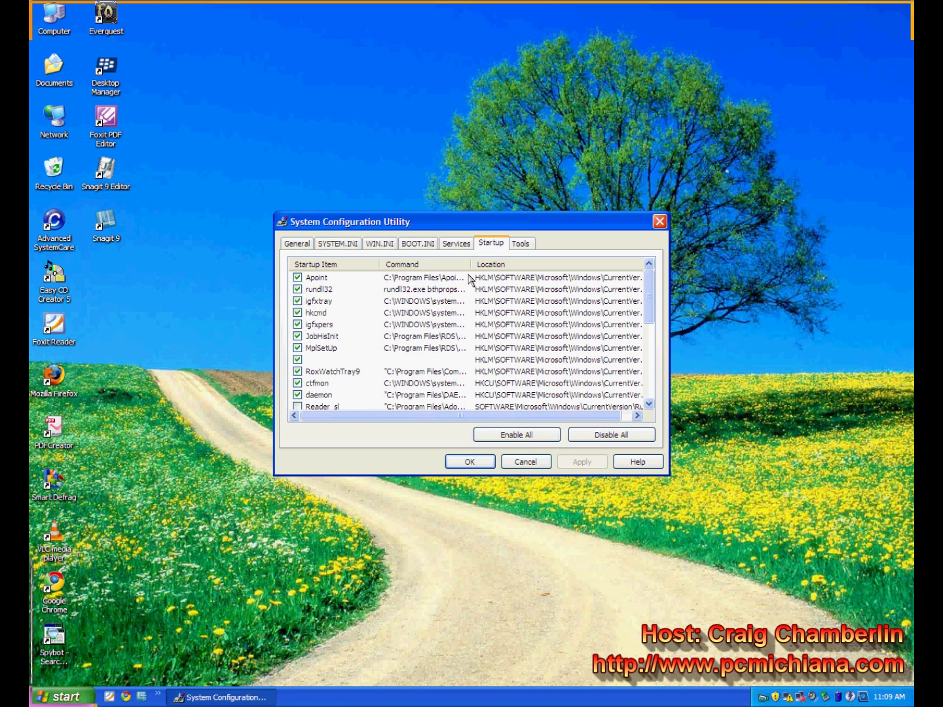
- Widen the Command column and uncheck the blank unnamed startup entry
drag(472, 263, 552, 258)
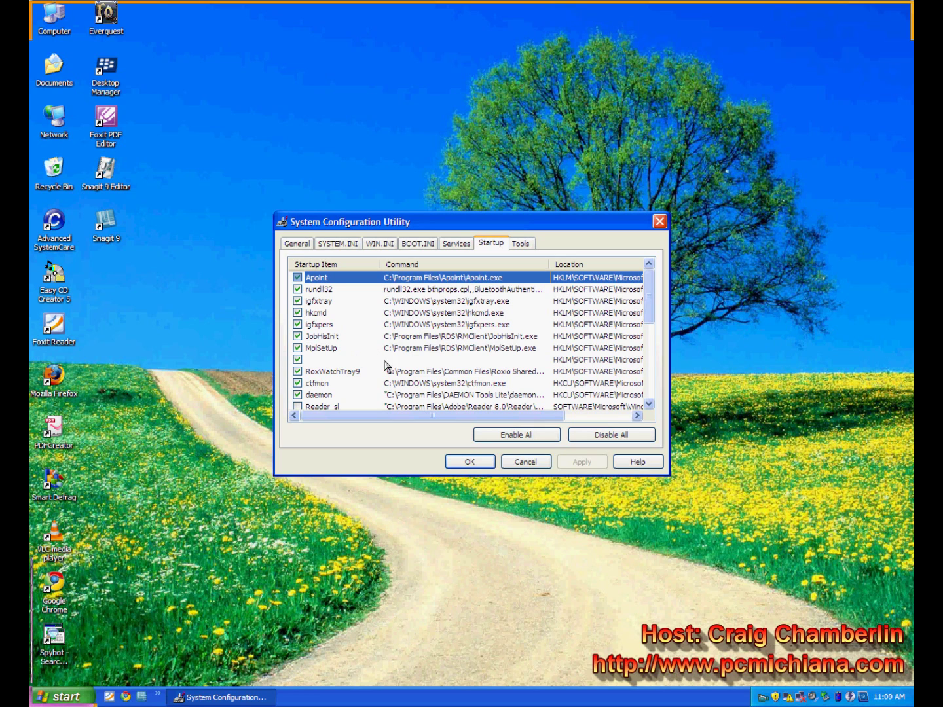
click(425, 360)
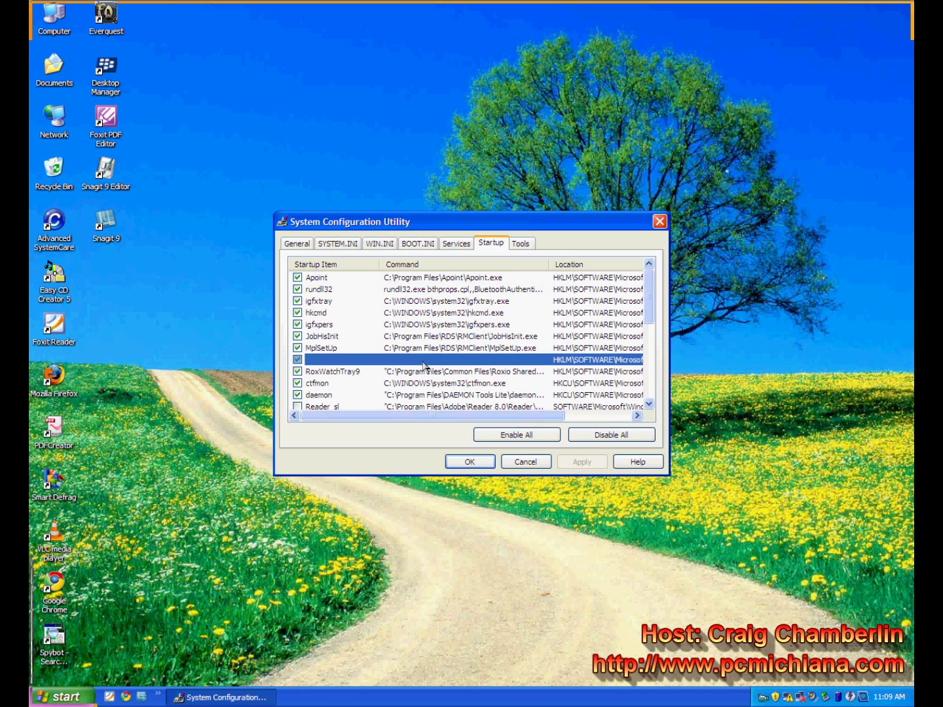
click(297, 359)
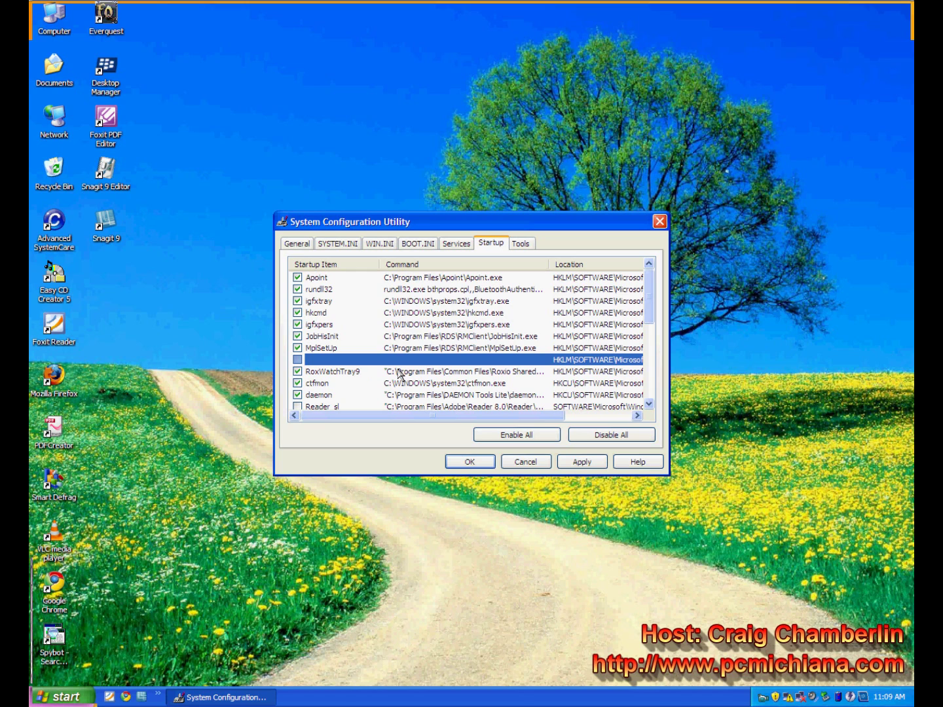
- Review the Apoint, rundll32, igfxtray and hkcmd startup entries
click(329, 278)
click(329, 290)
click(328, 302)
click(329, 313)
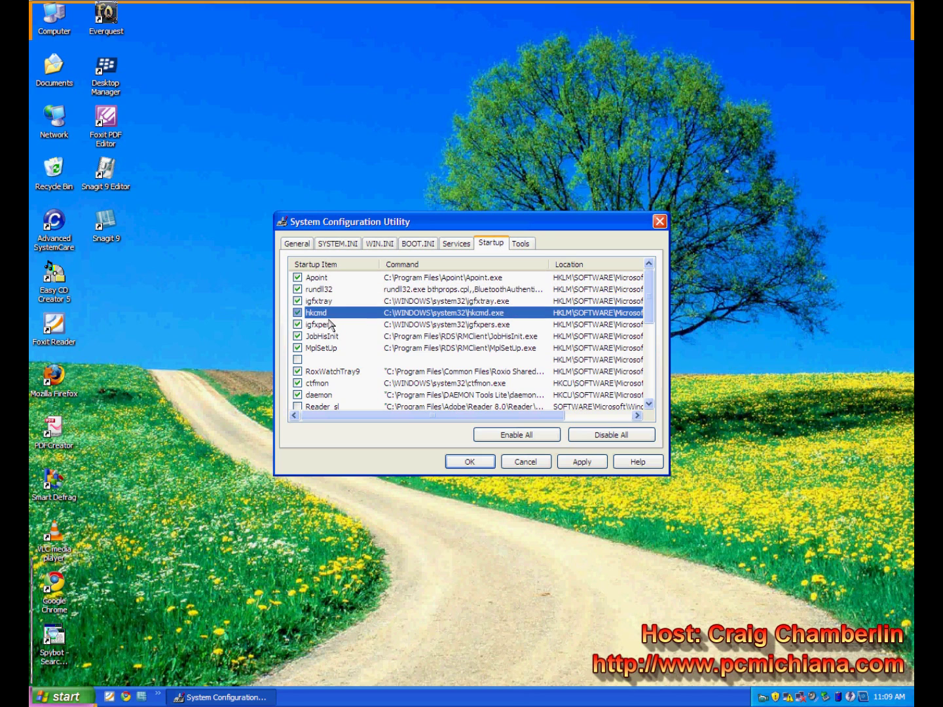
click(333, 293)
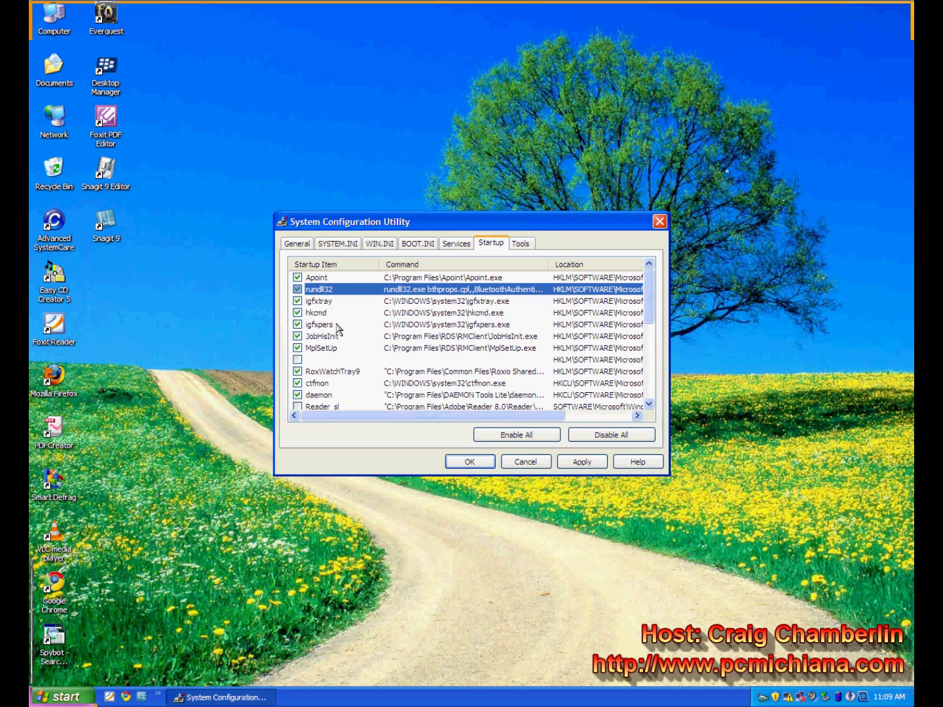
drag(549, 264, 605, 264)
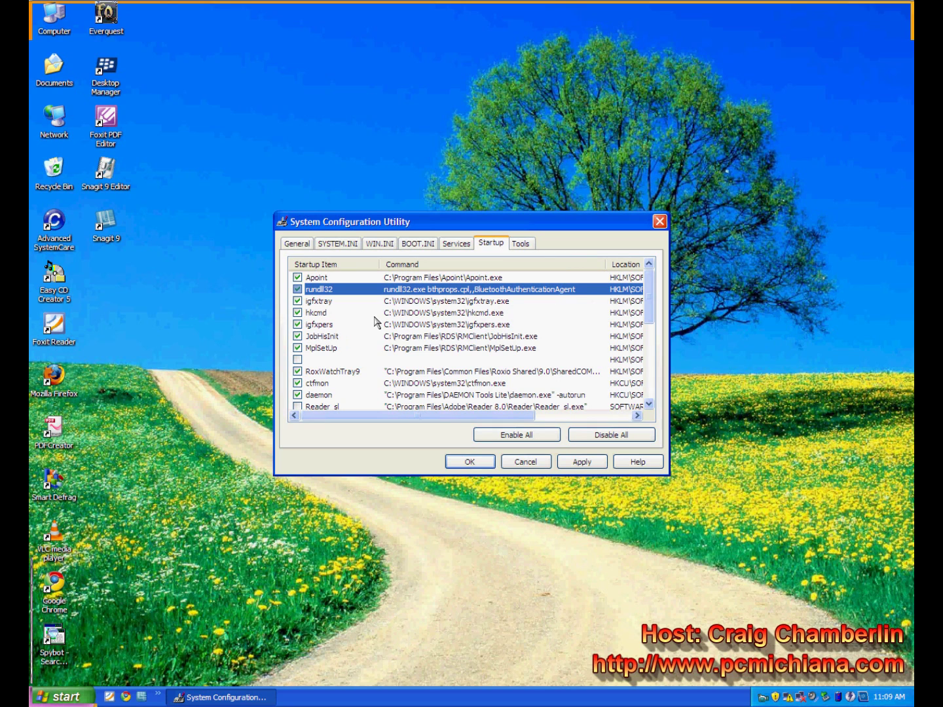
click(298, 289)
click(393, 301)
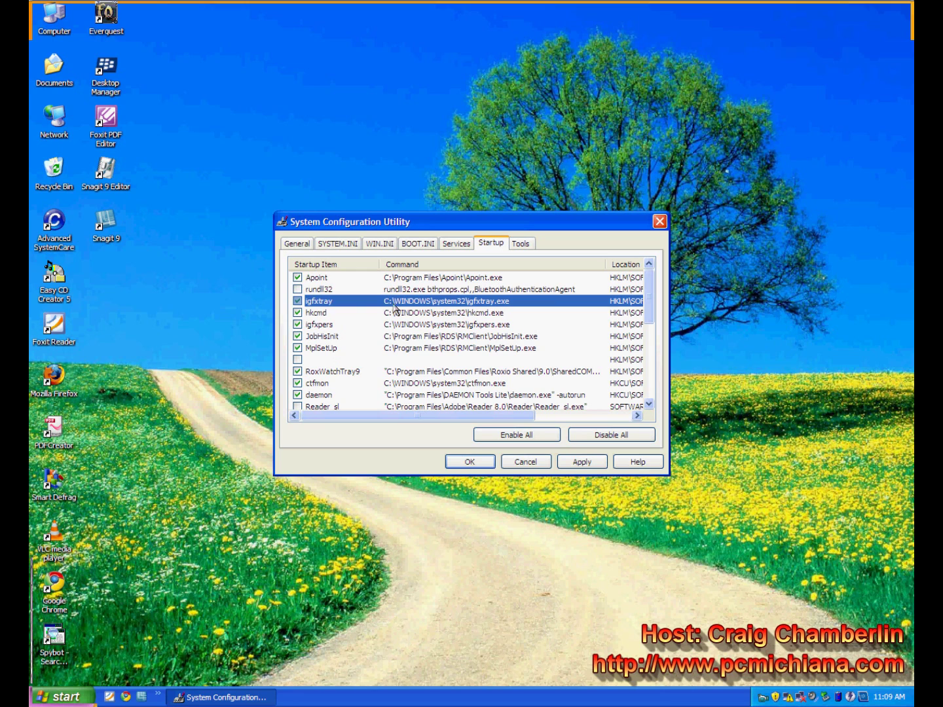
click(386, 314)
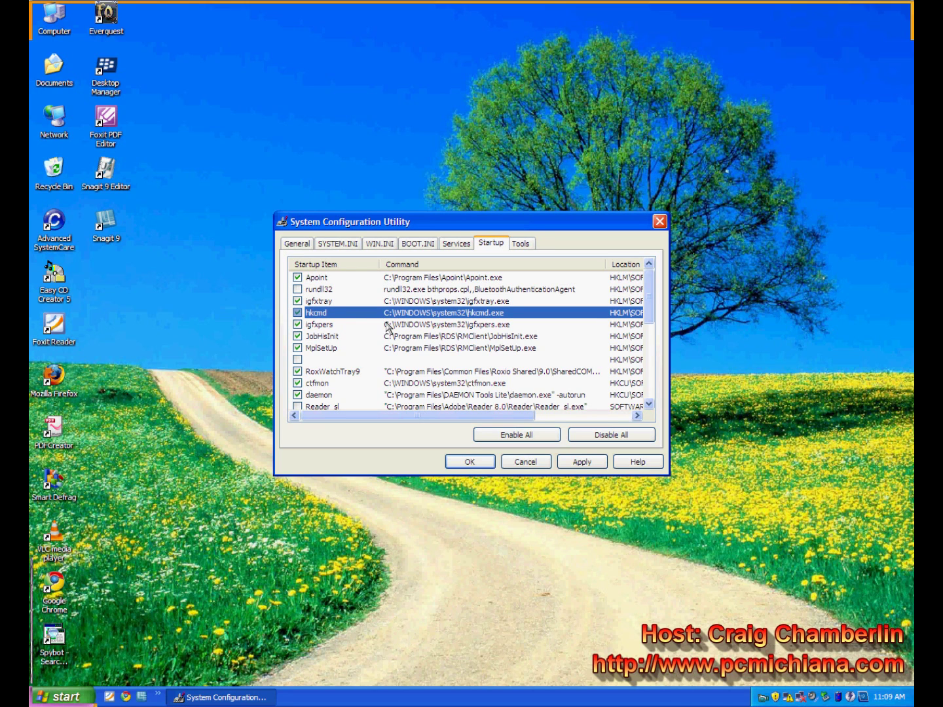
click(388, 325)
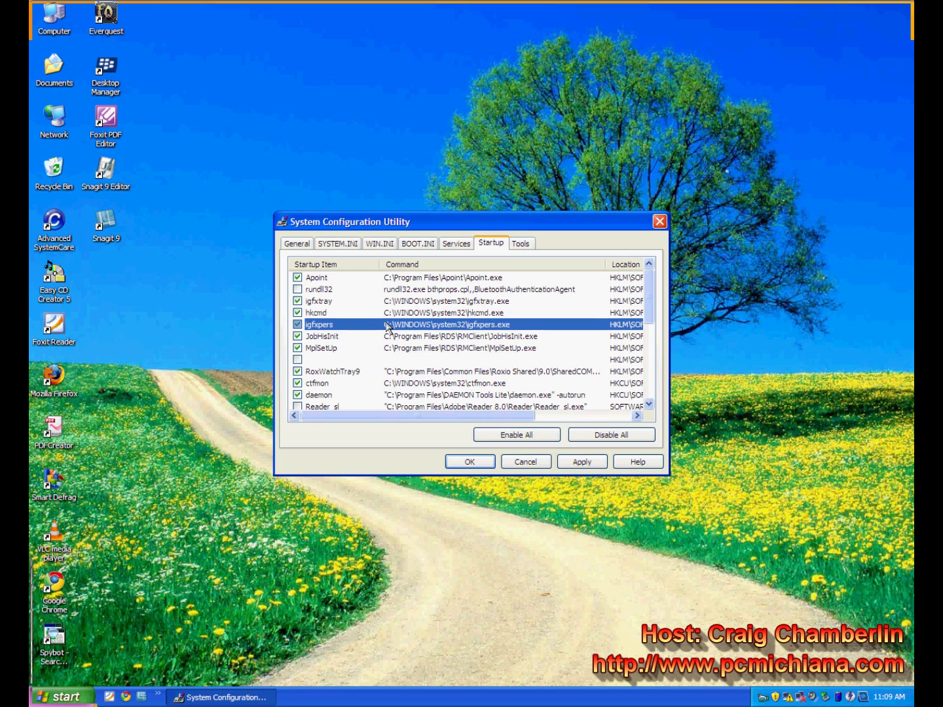
click(381, 336)
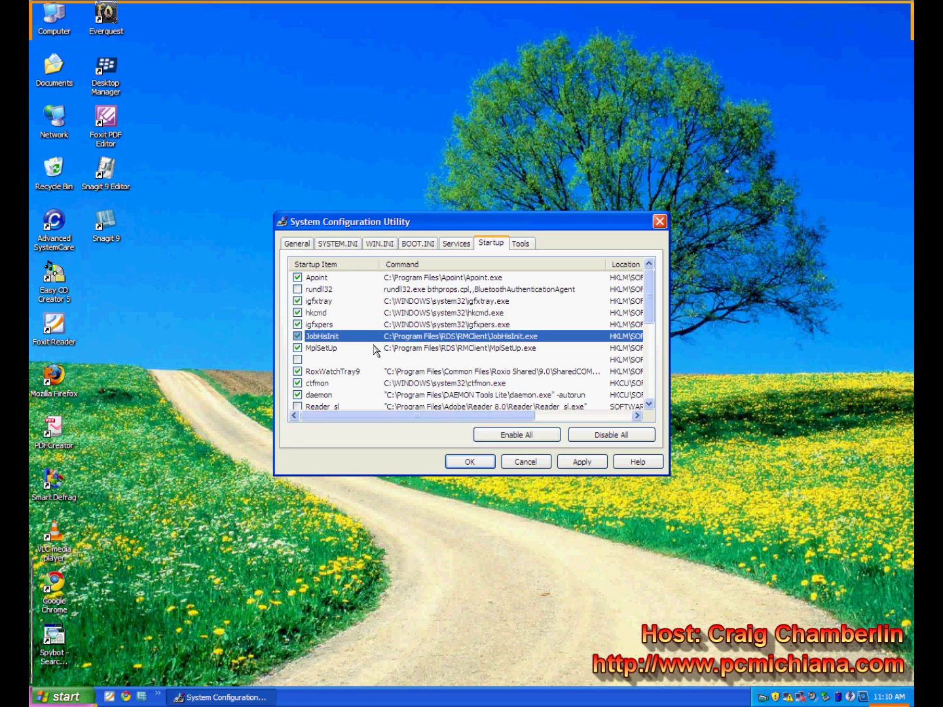
click(376, 349)
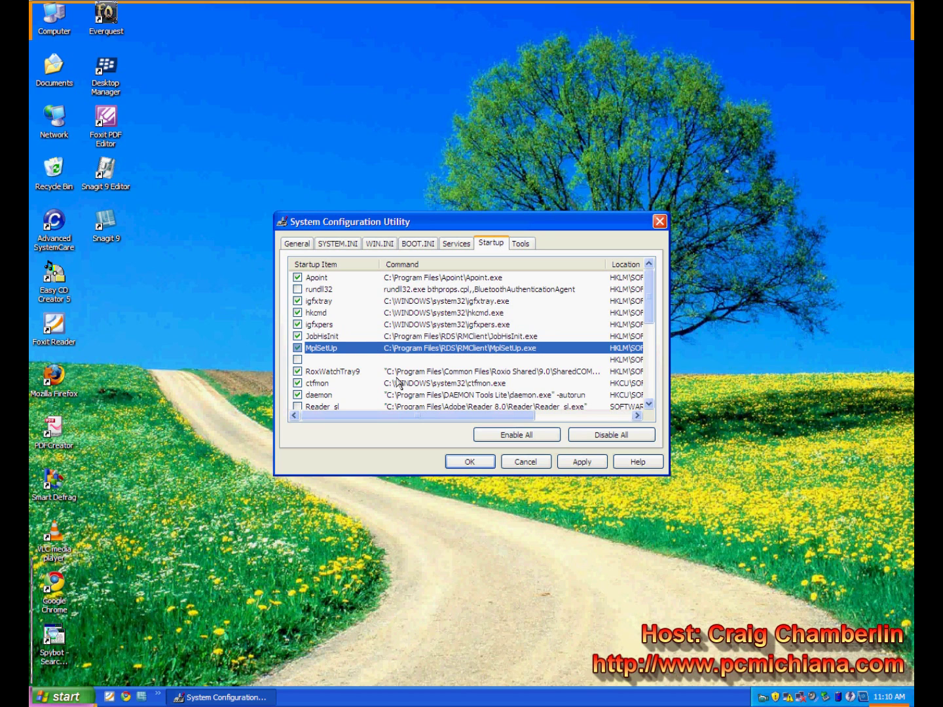
click(355, 395)
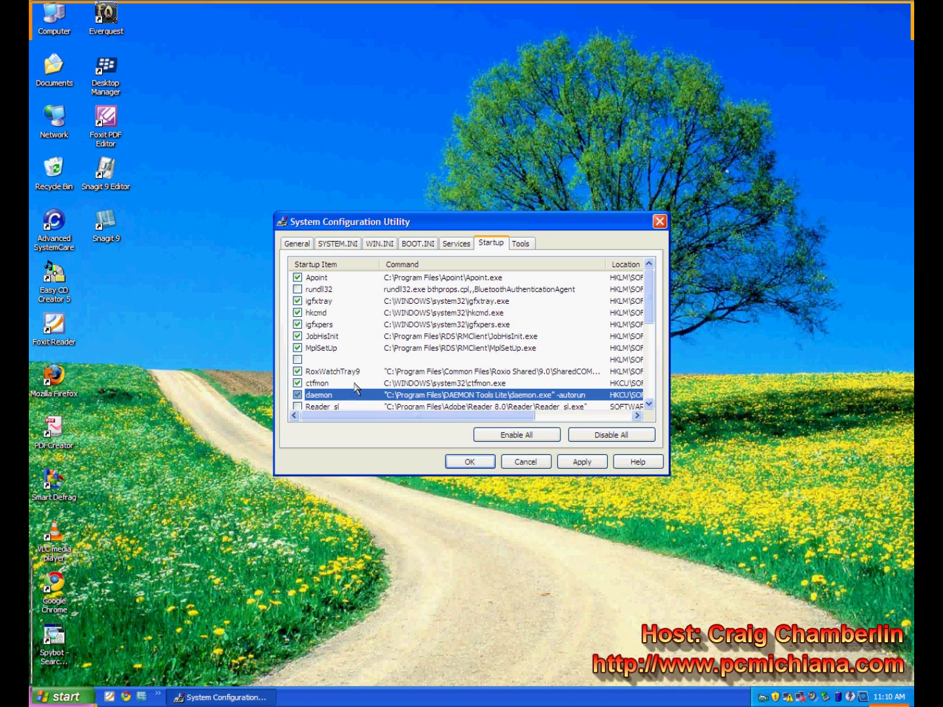
click(355, 384)
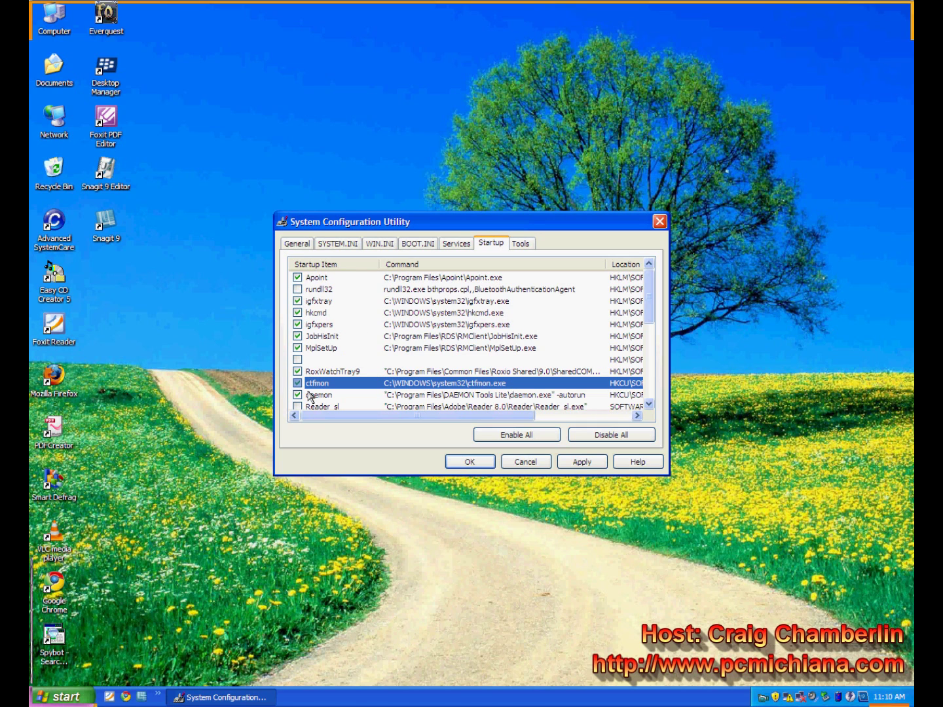
click(342, 314)
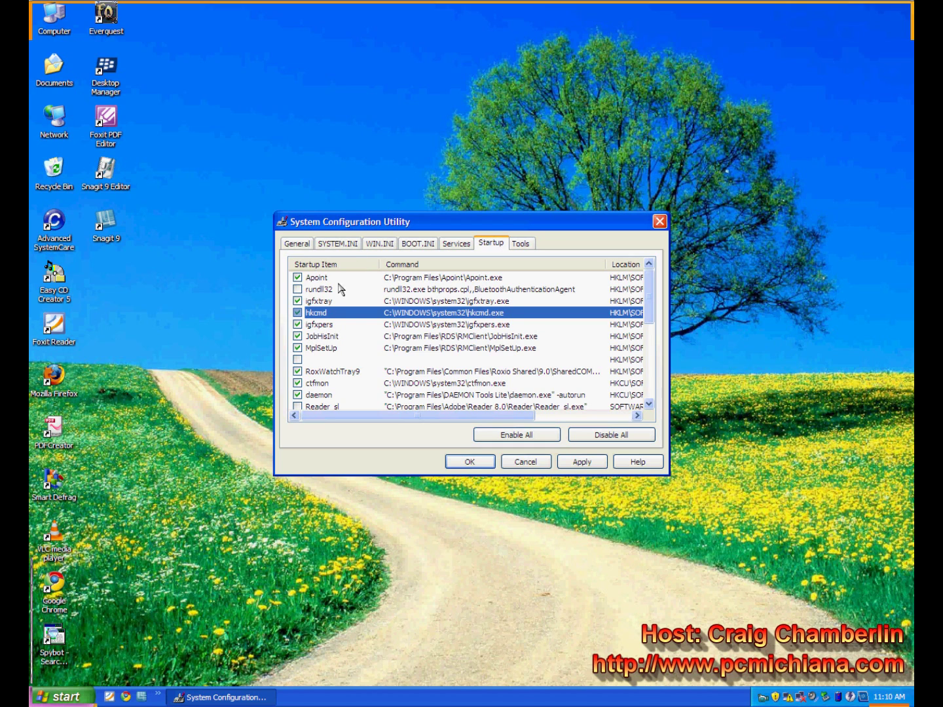
click(319, 277)
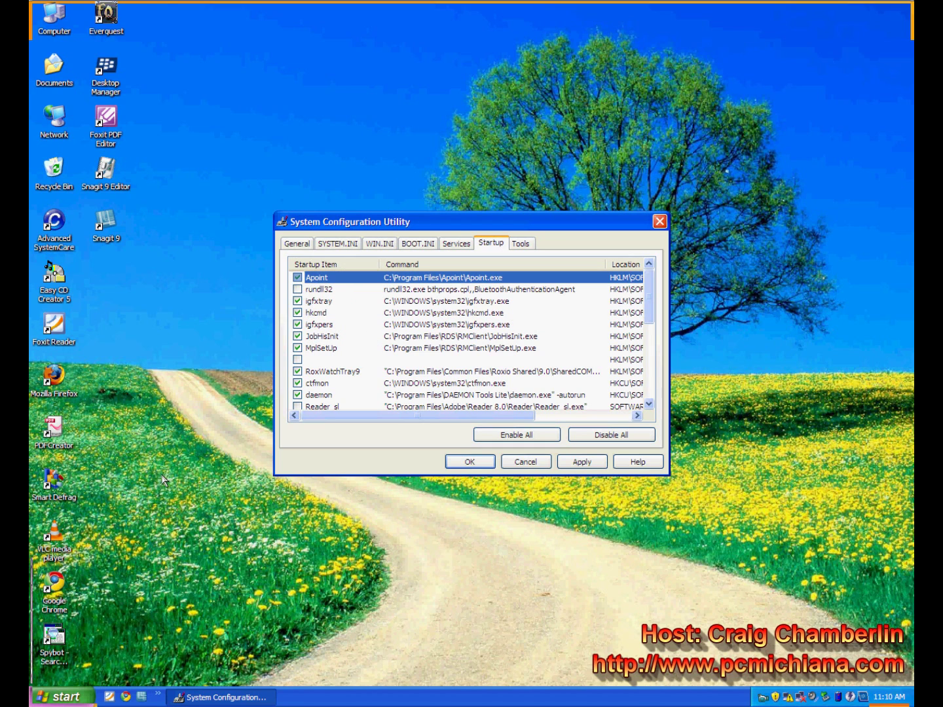
click(298, 575)
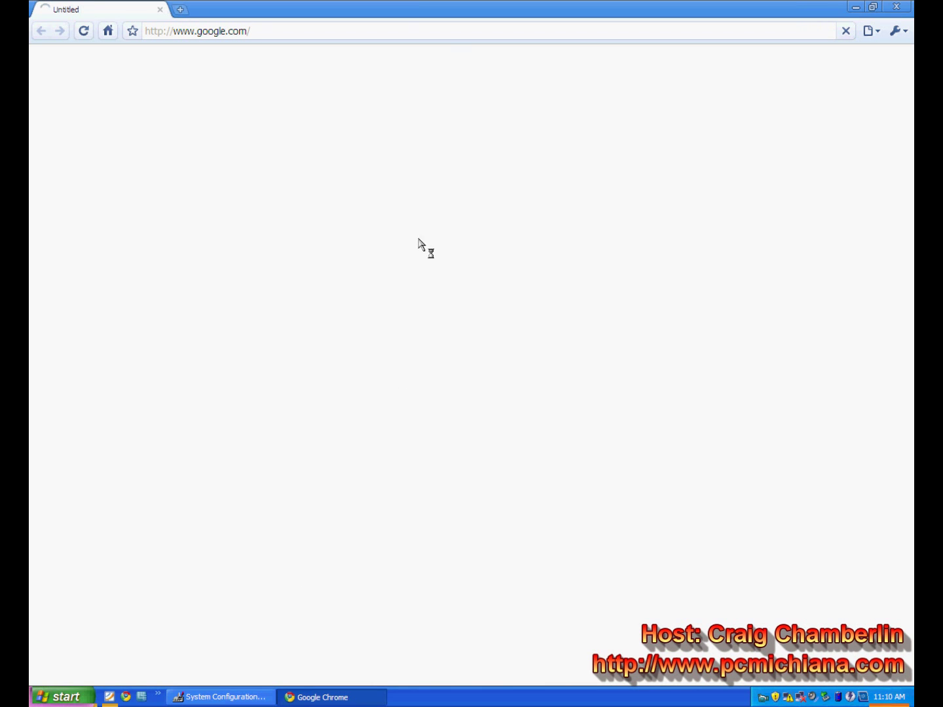
click(251, 29)
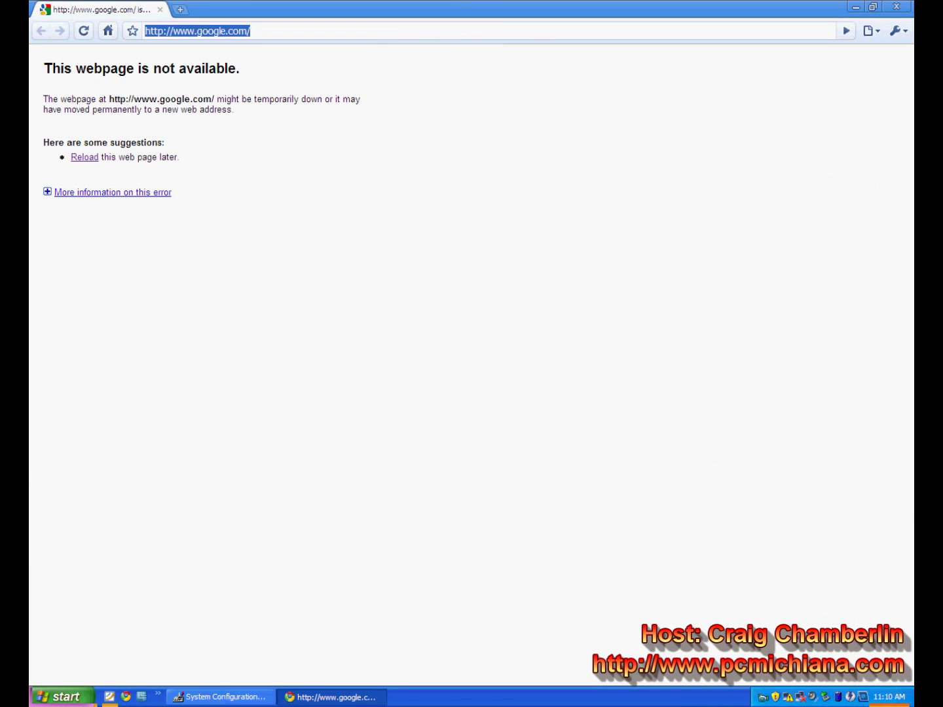
click(801, 698)
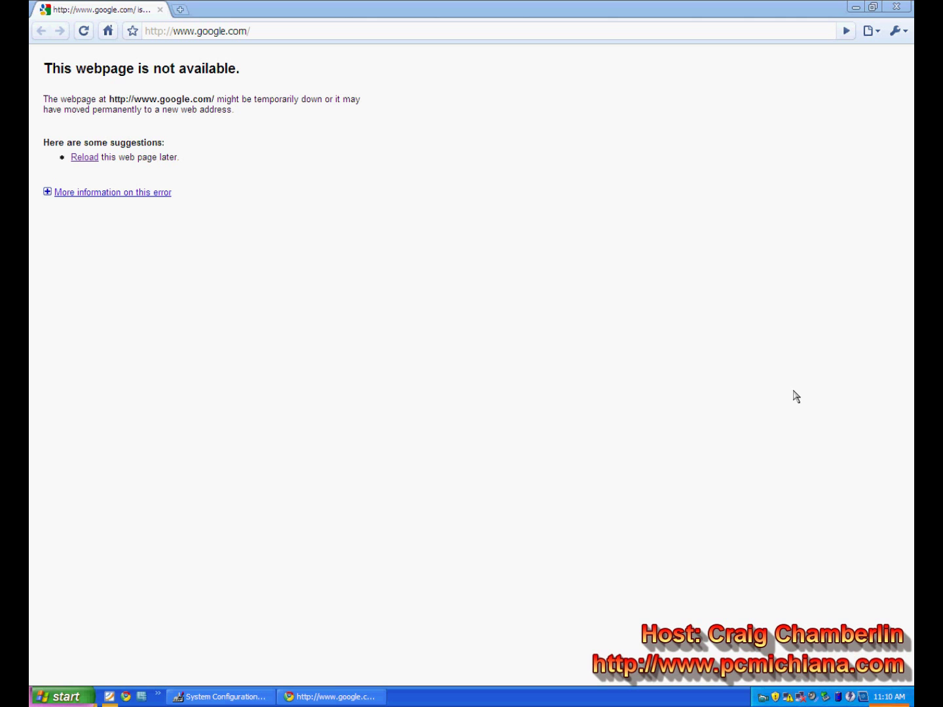
click(897, 6)
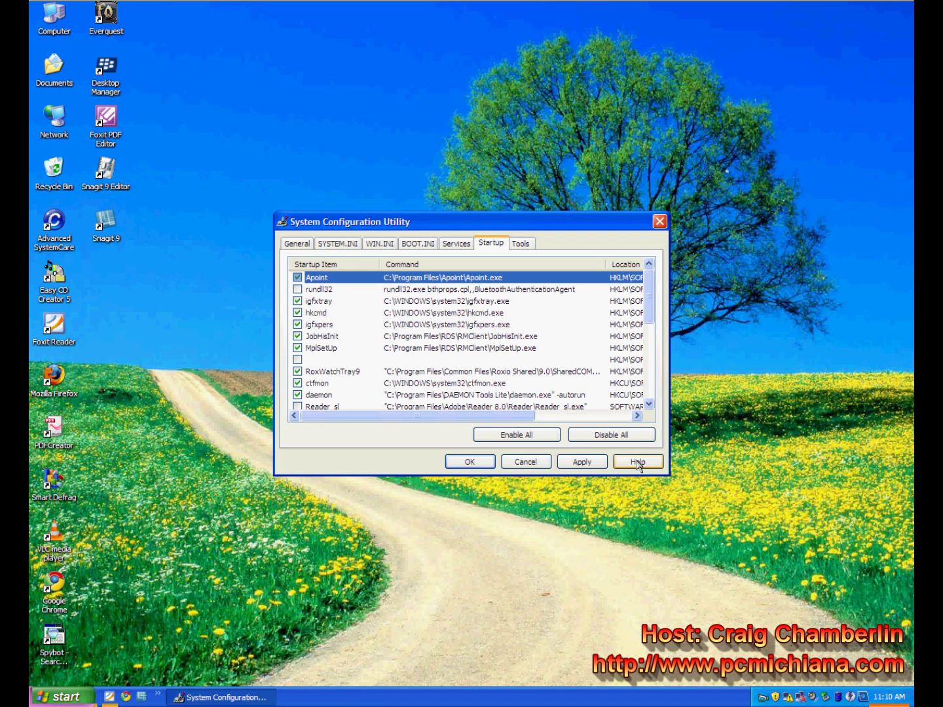
- Open the wireless connection status and show the available wireless networks
click(801, 700)
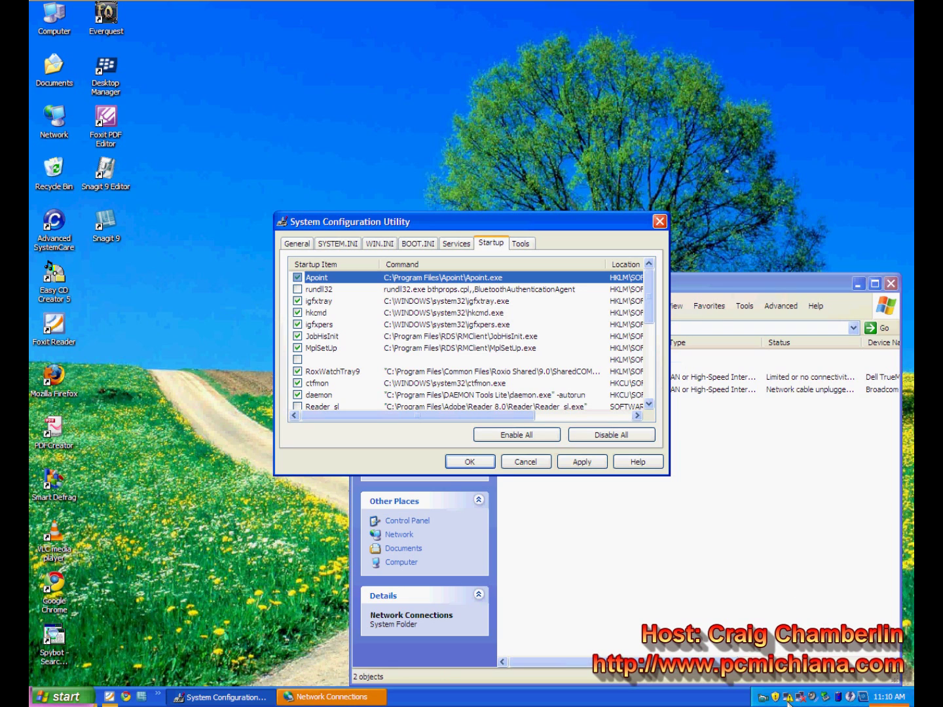
click(788, 699)
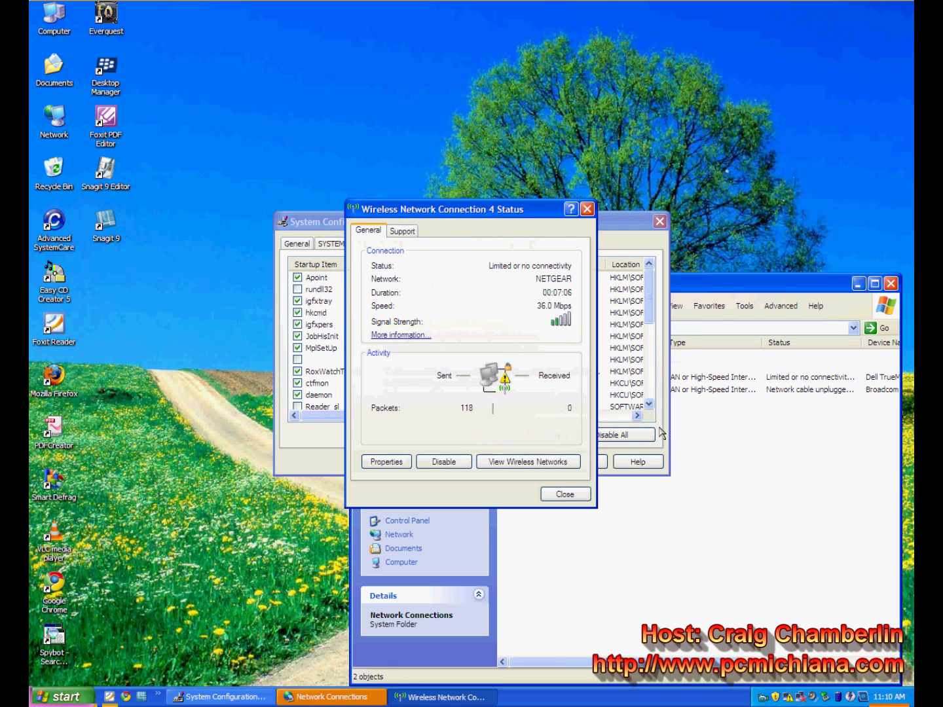
click(567, 492)
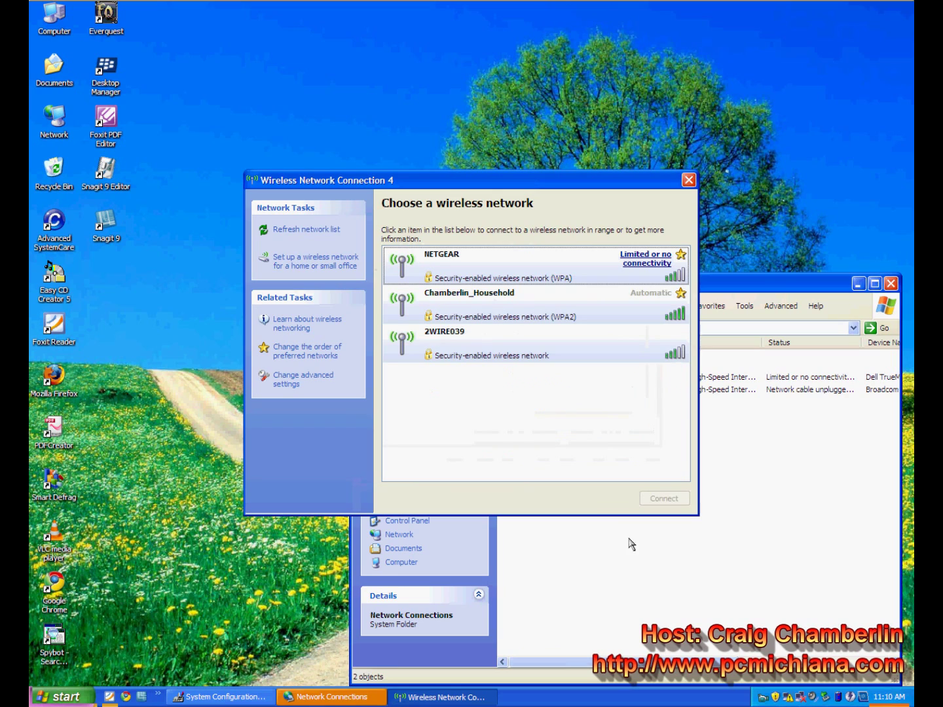
- Choose the household network instead of NETGEAR, submit its WPA key and start connecting
click(509, 296)
click(504, 261)
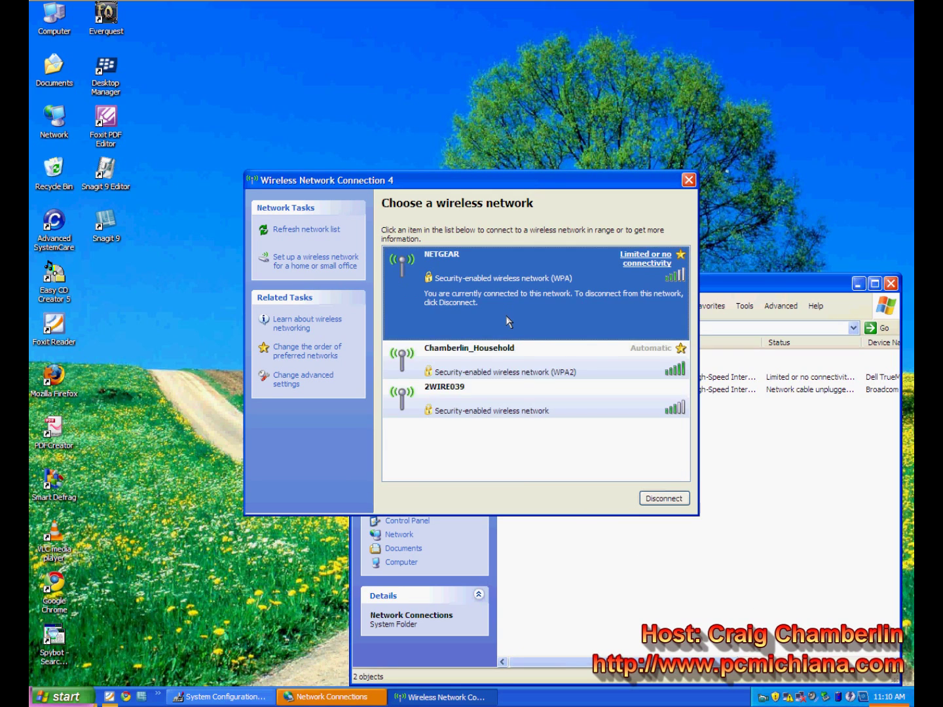
click(505, 363)
double_click(541, 315)
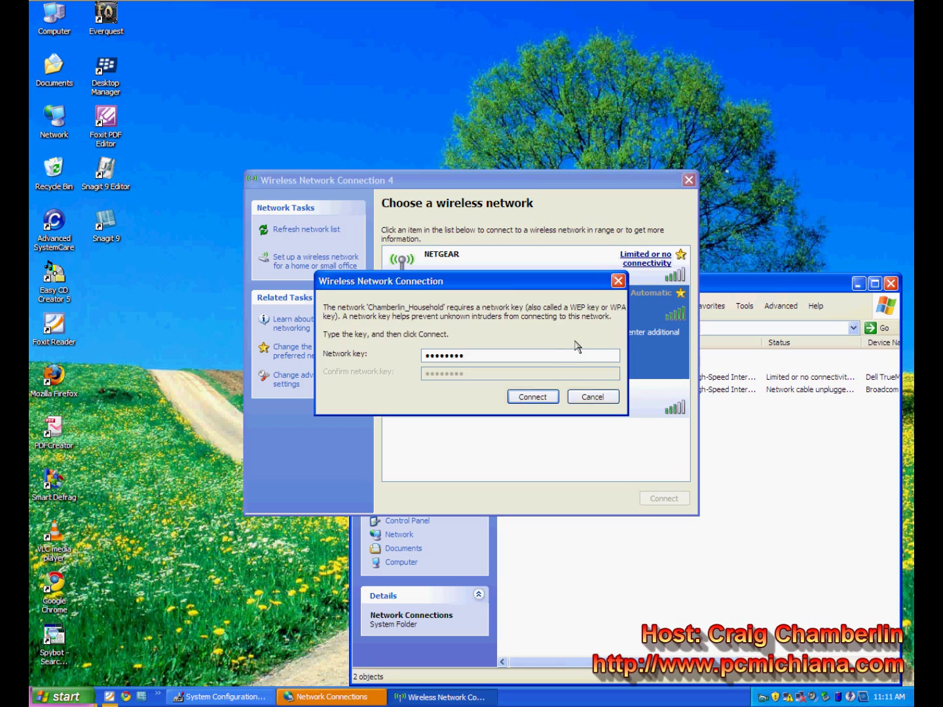
click(533, 397)
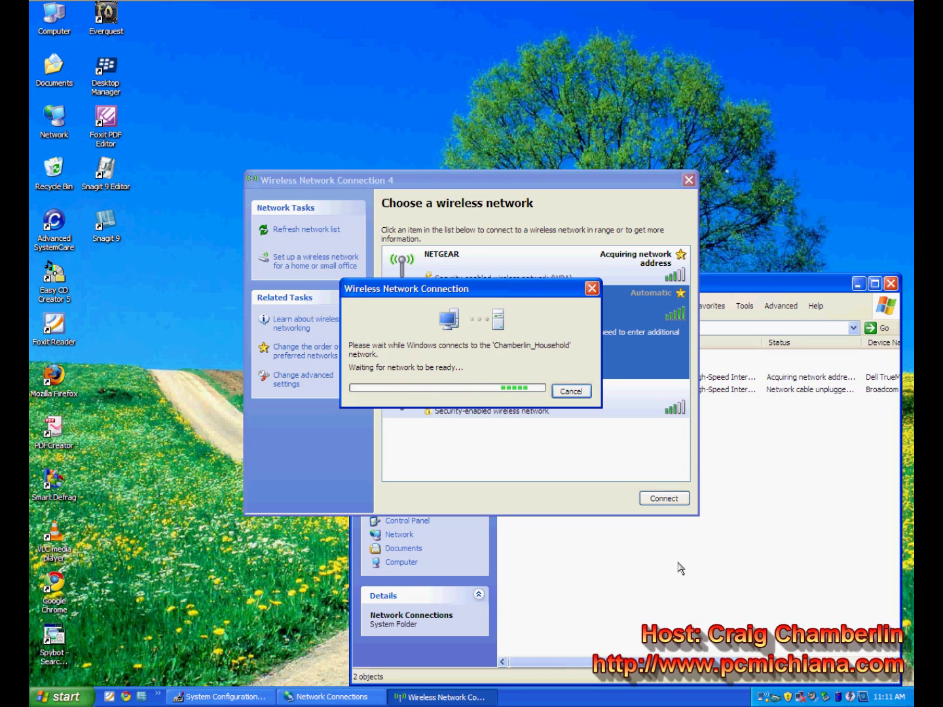
- Uncheck RoxWatchTray9 in the msconfig startup list, then bring up the DAEMON Tools tray menu
click(220, 696)
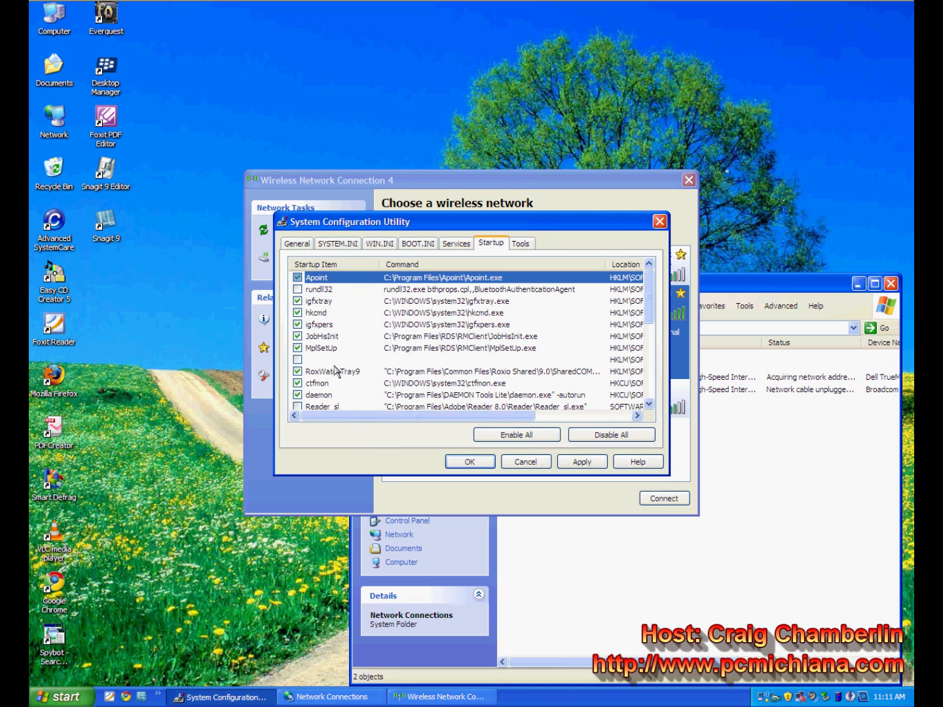
click(387, 384)
click(338, 372)
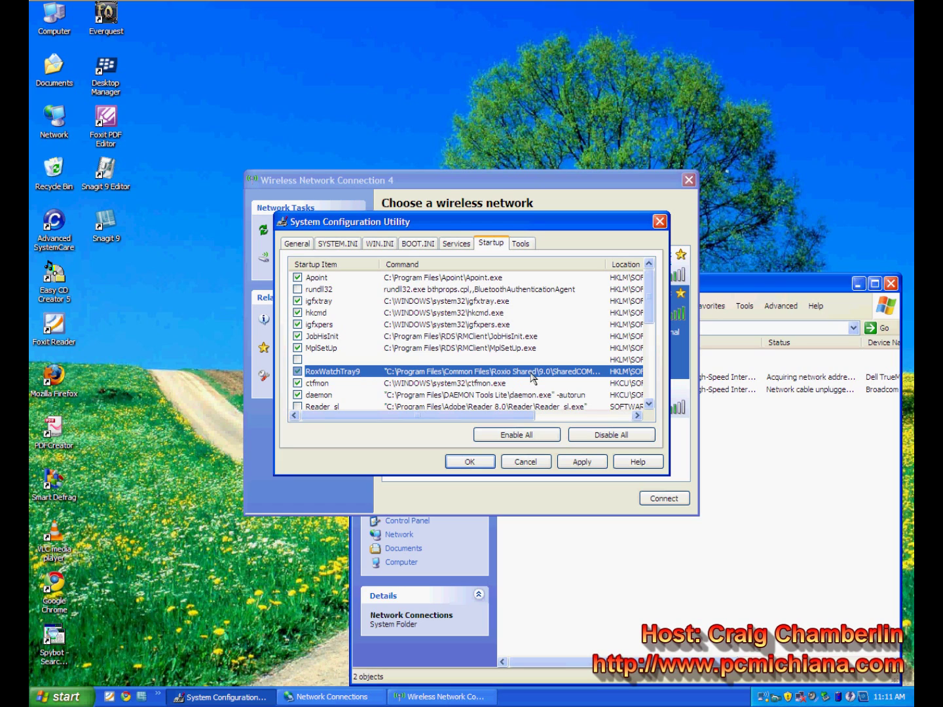
click(298, 372)
click(400, 395)
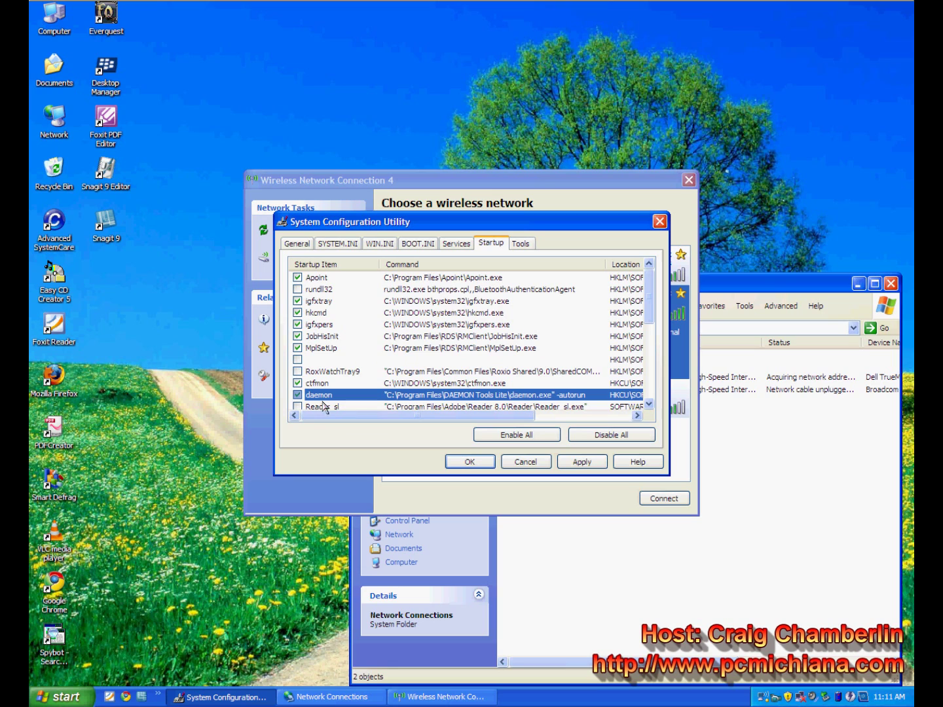
right_click(851, 697)
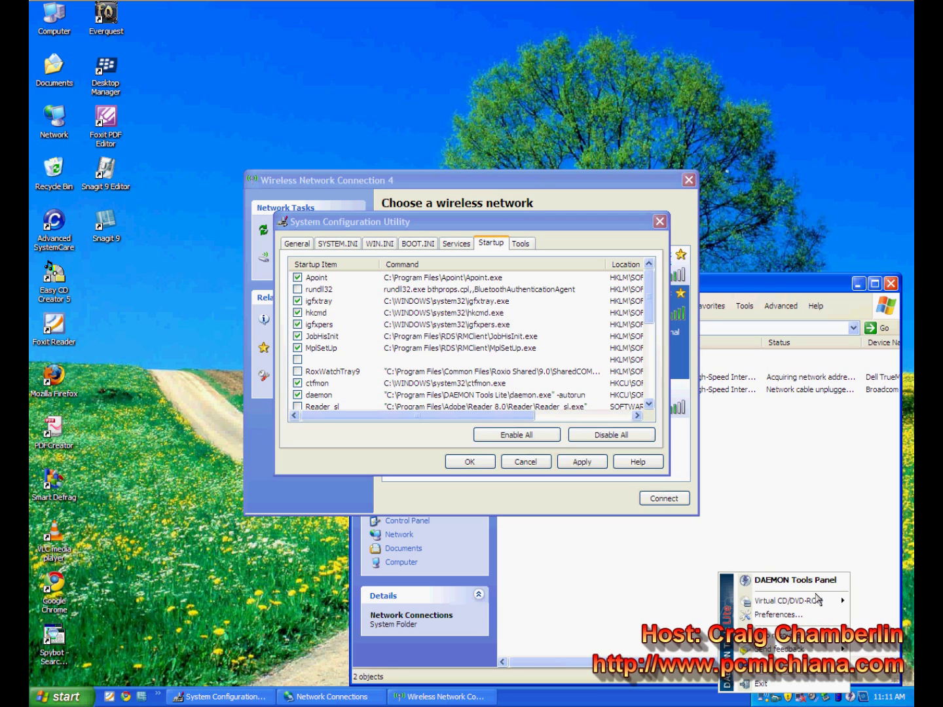
- Close the DAEMON Tools menu and uncheck the daemon startup entry
mouse_move(816, 606)
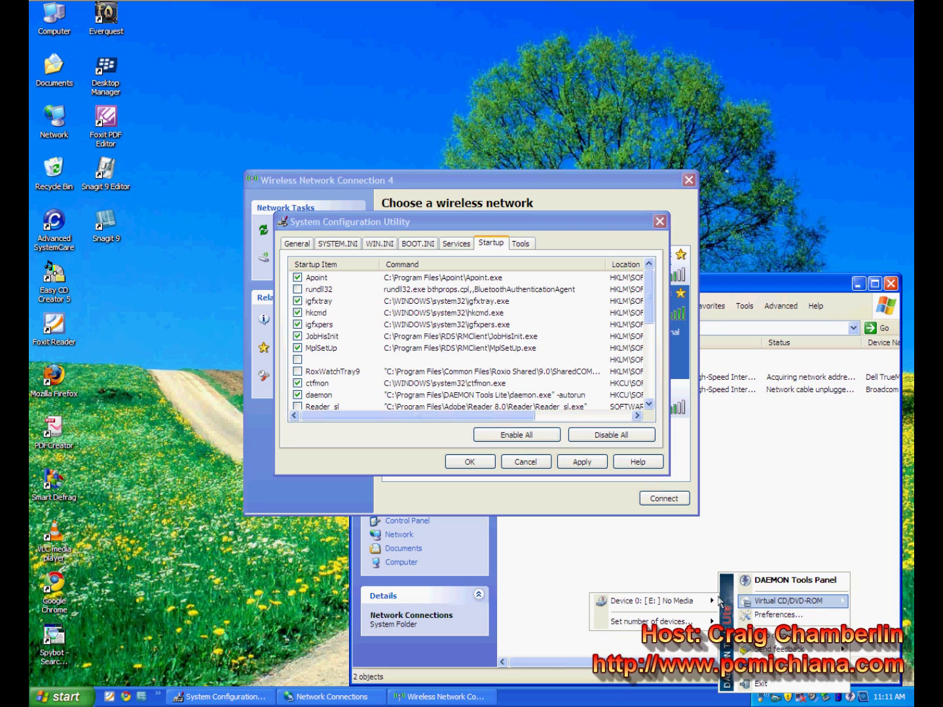
mouse_move(690, 606)
click(727, 522)
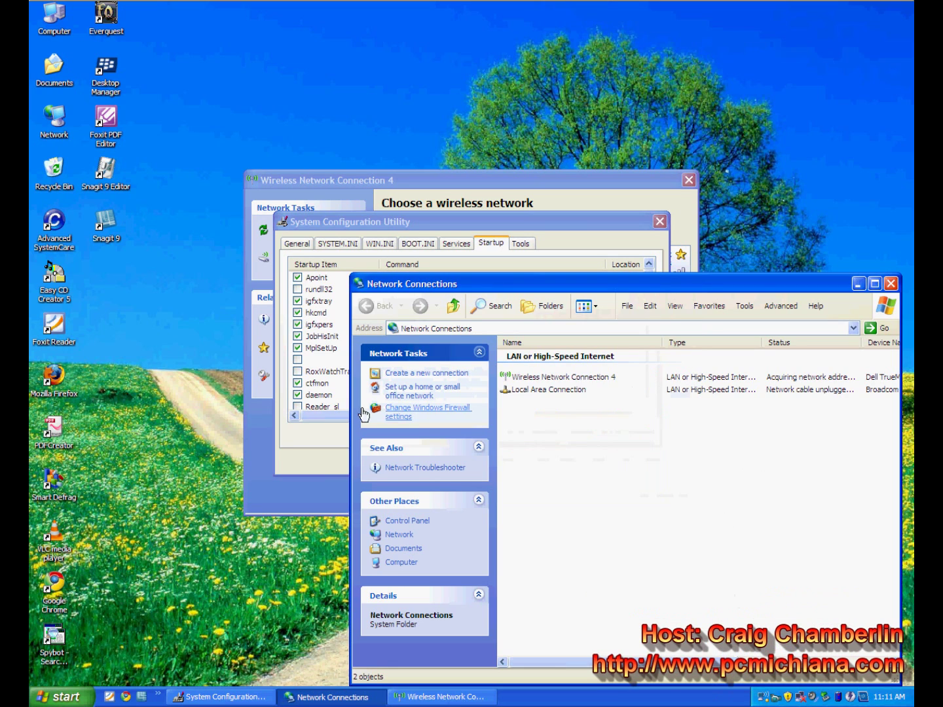
click(306, 397)
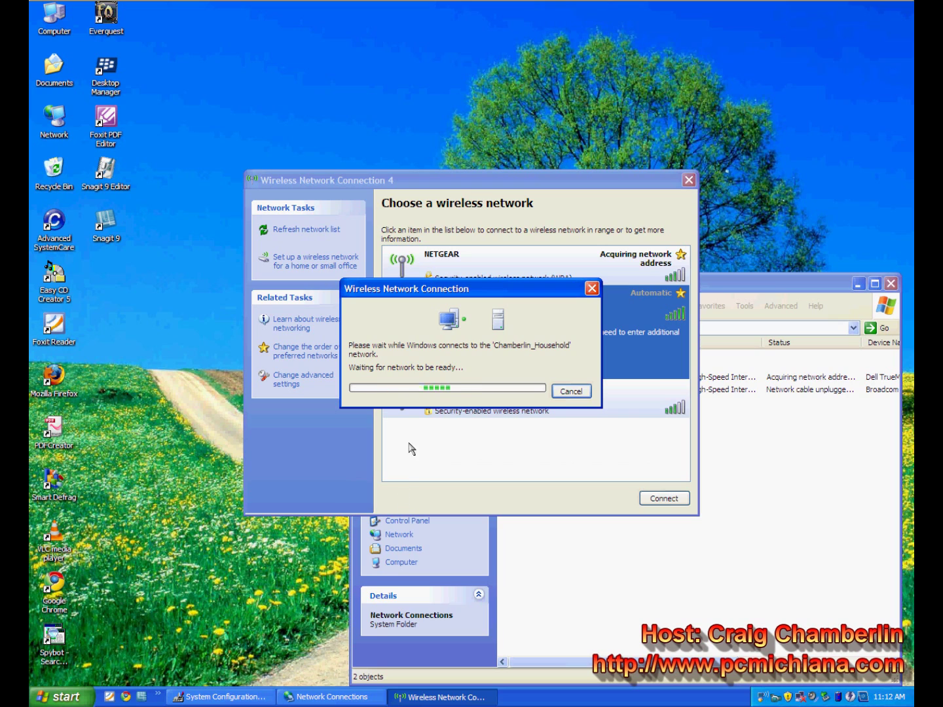
- Switch between the Network Connections and msconfig windows
click(405, 640)
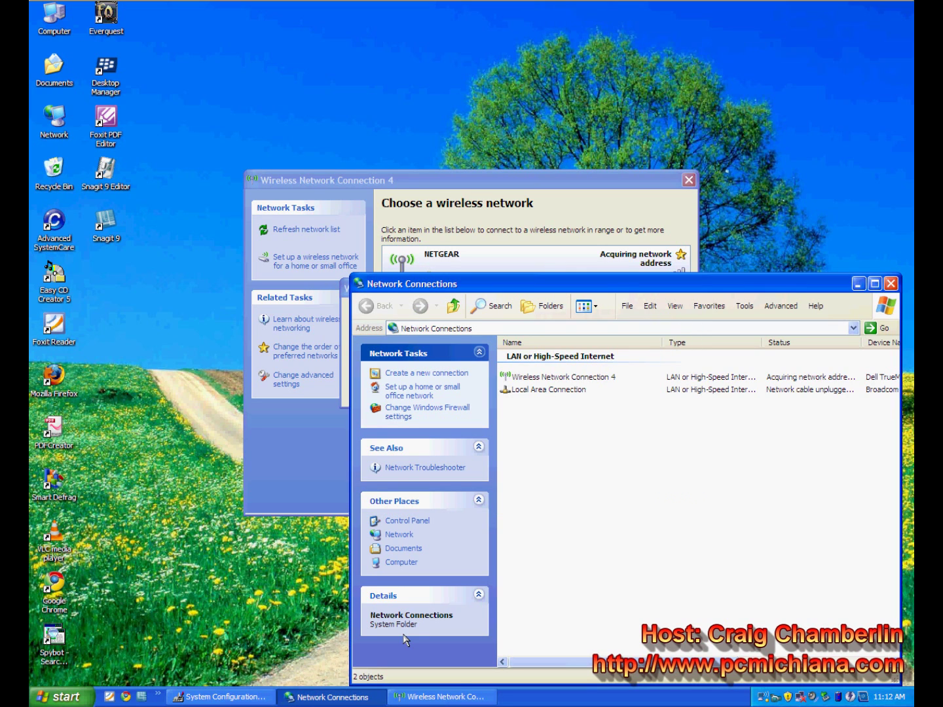
click(239, 698)
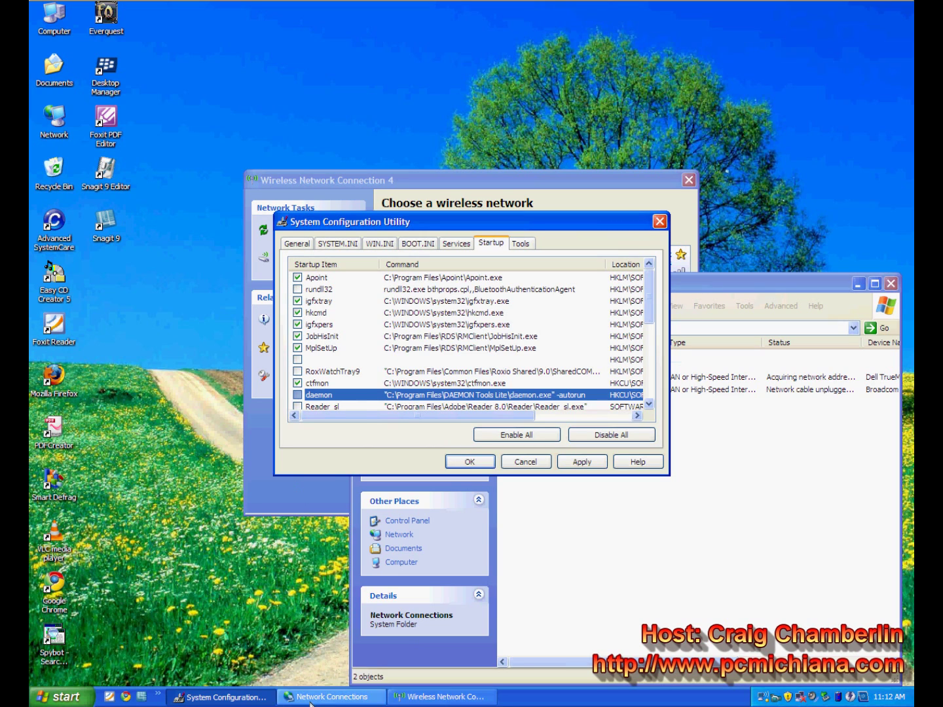
click(329, 697)
- Cancel the stalled attempt, refresh the list, connect to the household network, and close the list
click(439, 697)
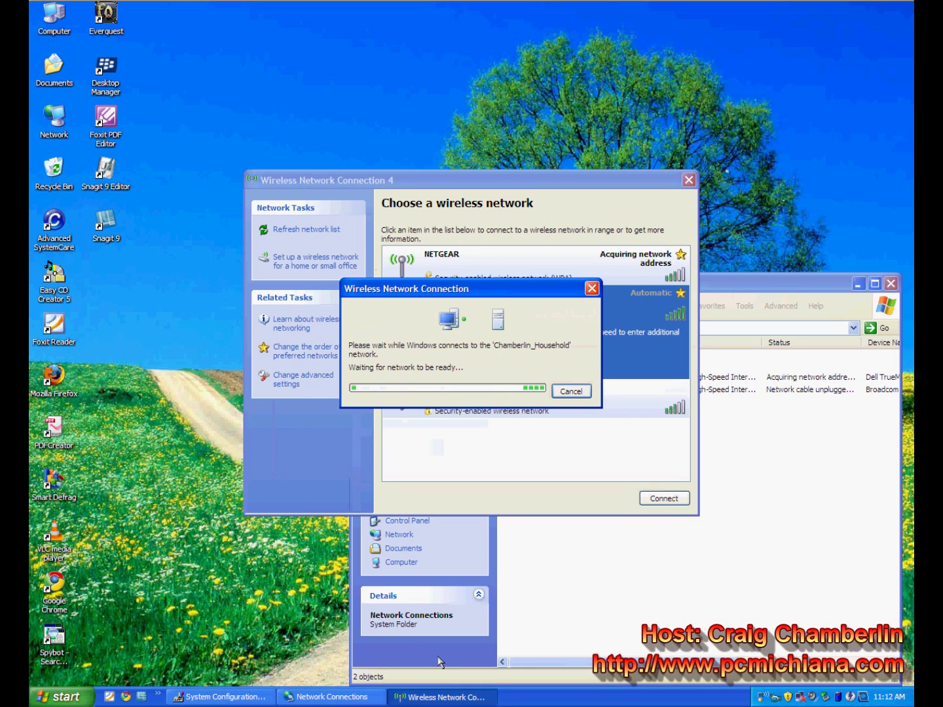
click(571, 393)
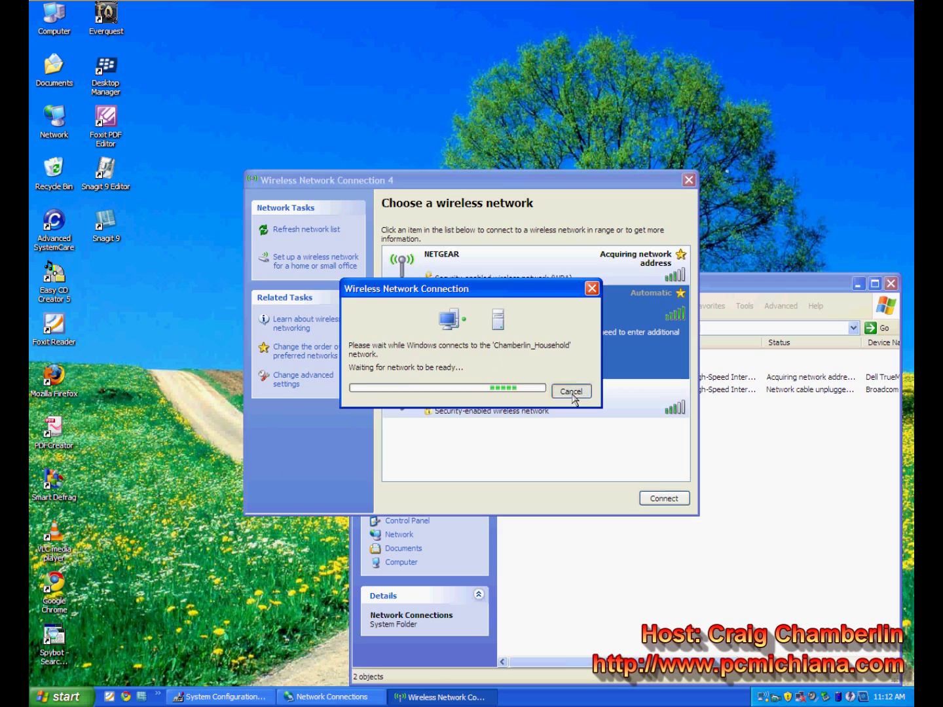
click(286, 228)
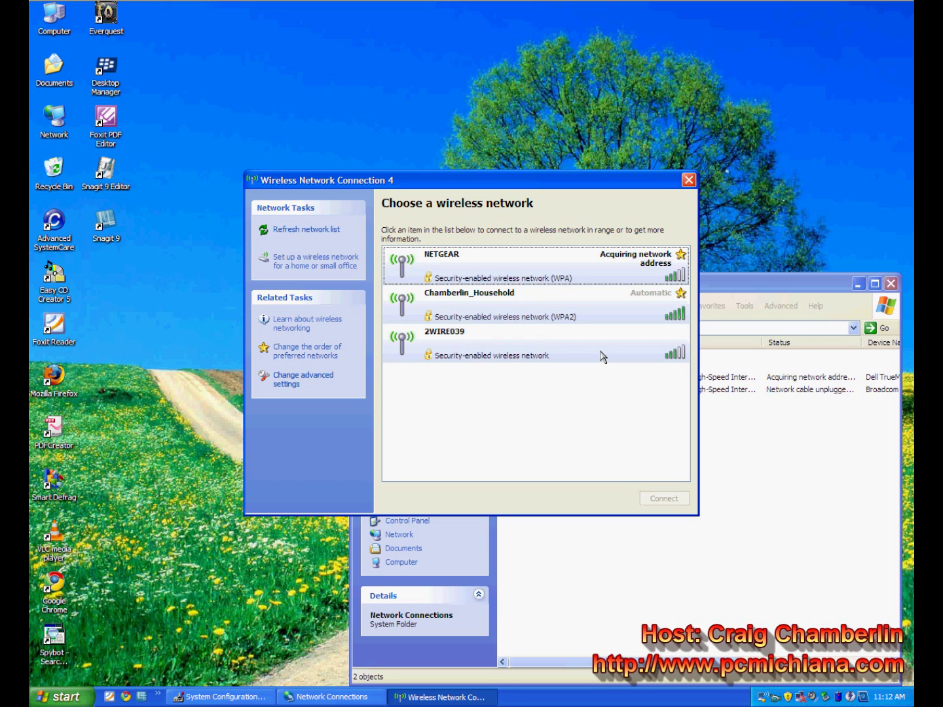
double_click(541, 312)
click(531, 398)
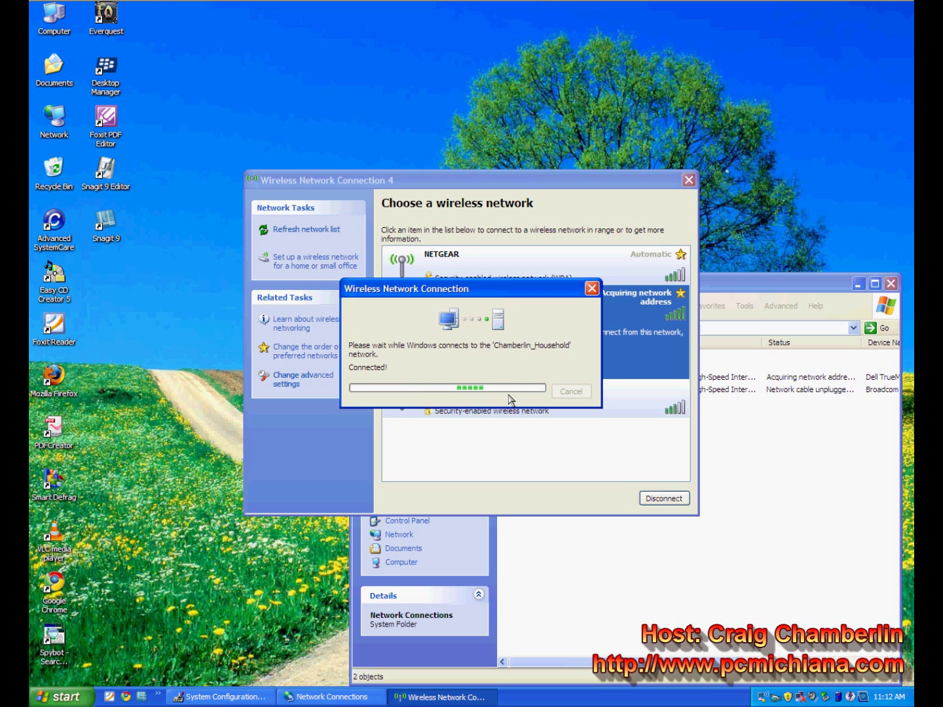
click(689, 180)
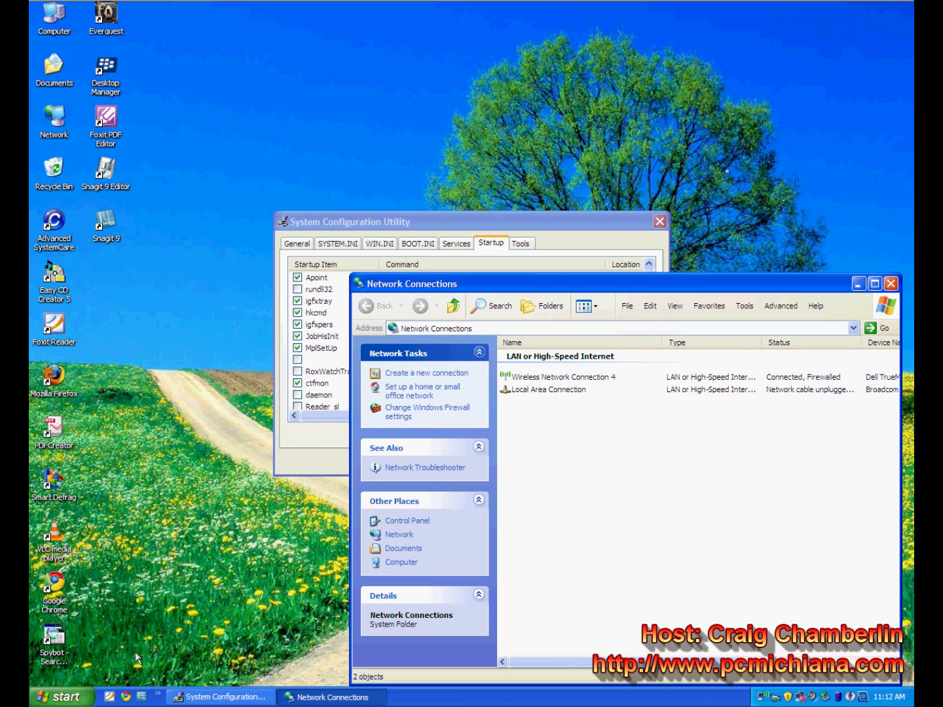
- Close Network Connections and relaunch Chrome, which now loads the Google home page
click(892, 284)
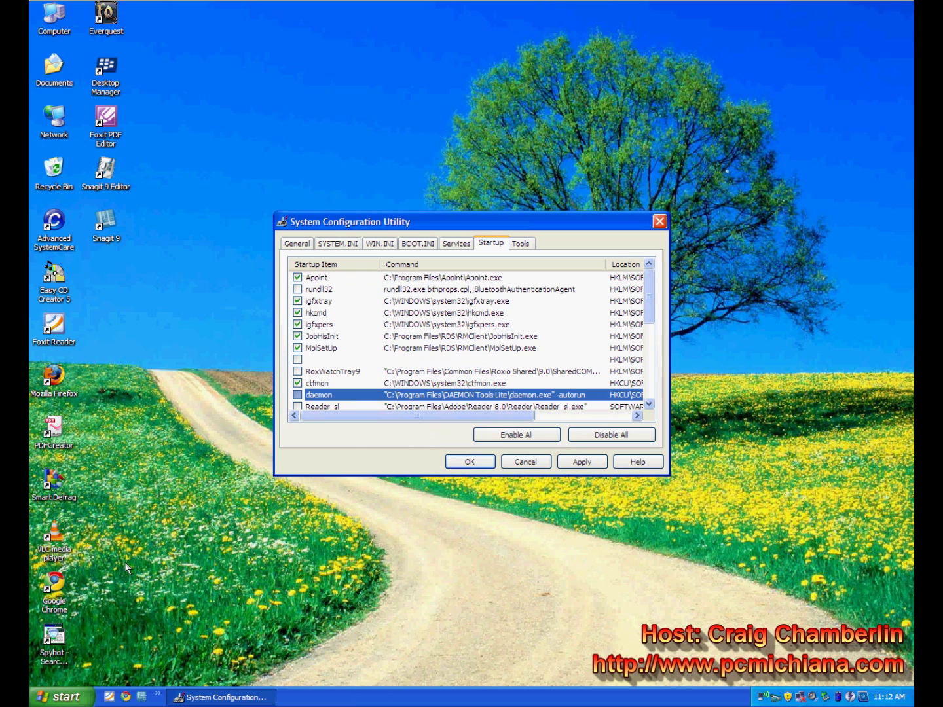
click(294, 570)
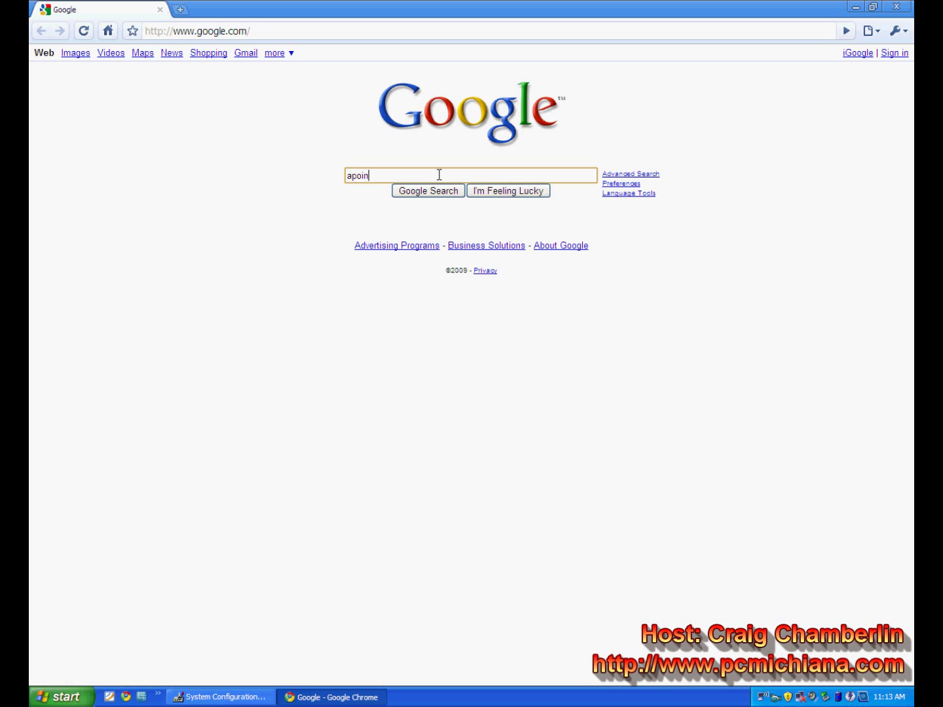
- Search Google for apoint.exe using the suggested query
text(t)
click(244, 696)
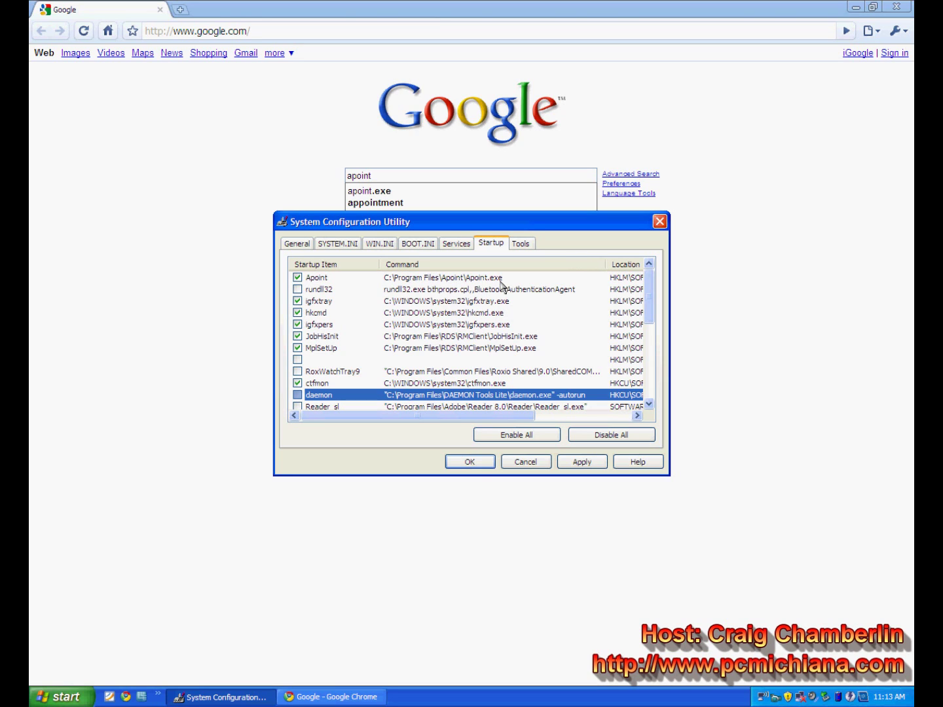
click(380, 175)
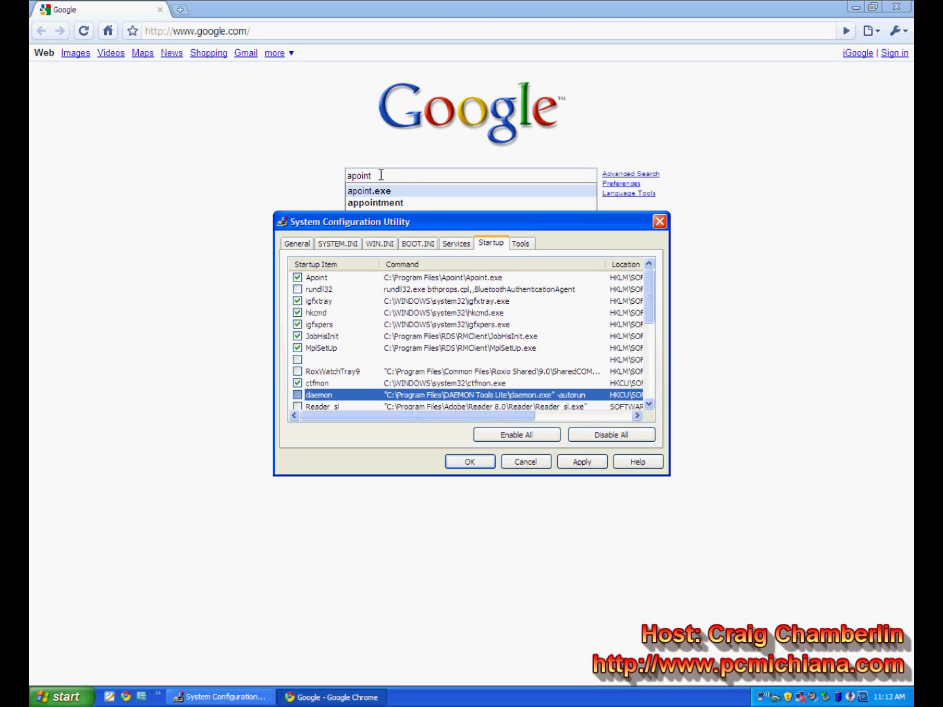
click(391, 194)
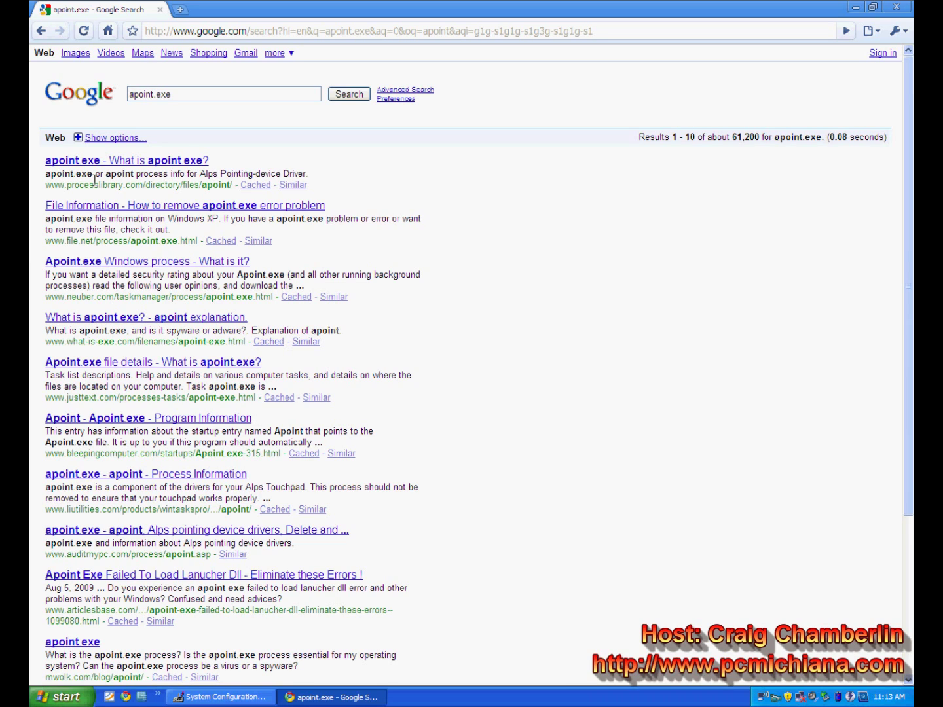
- Highlight the first result's description and open the processlibrary.com apoint.exe page
drag(55, 173, 320, 180)
click(320, 181)
click(145, 161)
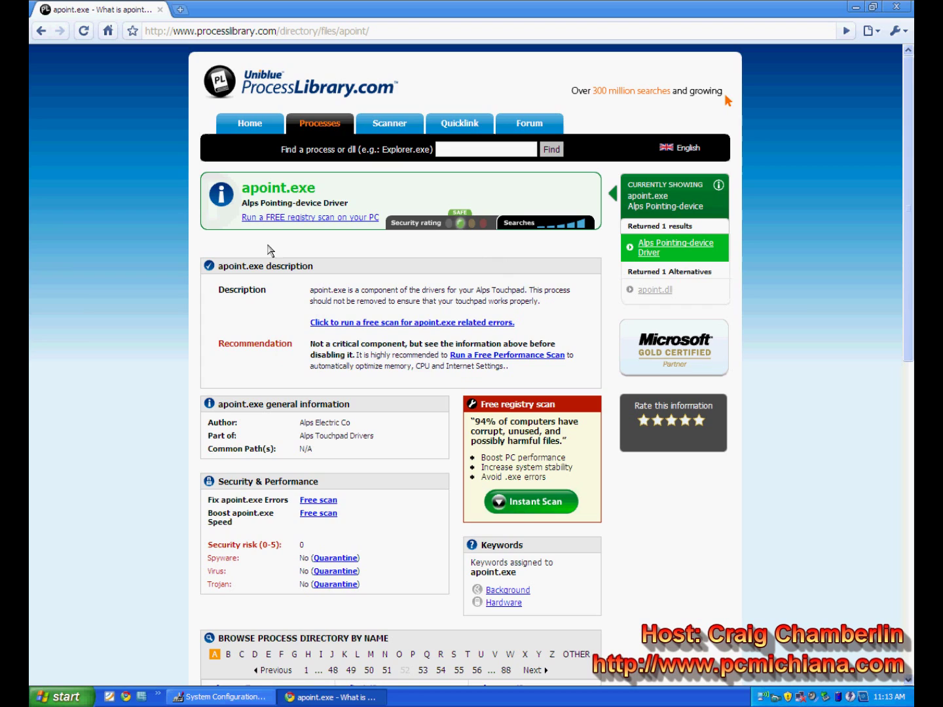
- Bring System Configuration Utility forward and review the igfxtray, hkcmd, JobHisInit and RoxWatchTray9 entries
click(222, 697)
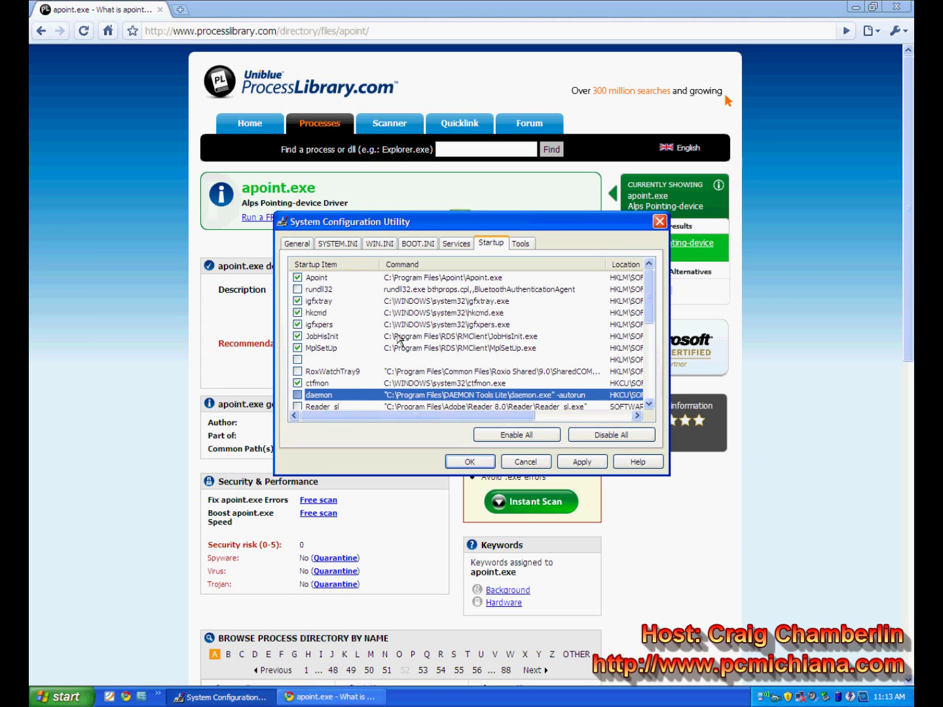
click(334, 301)
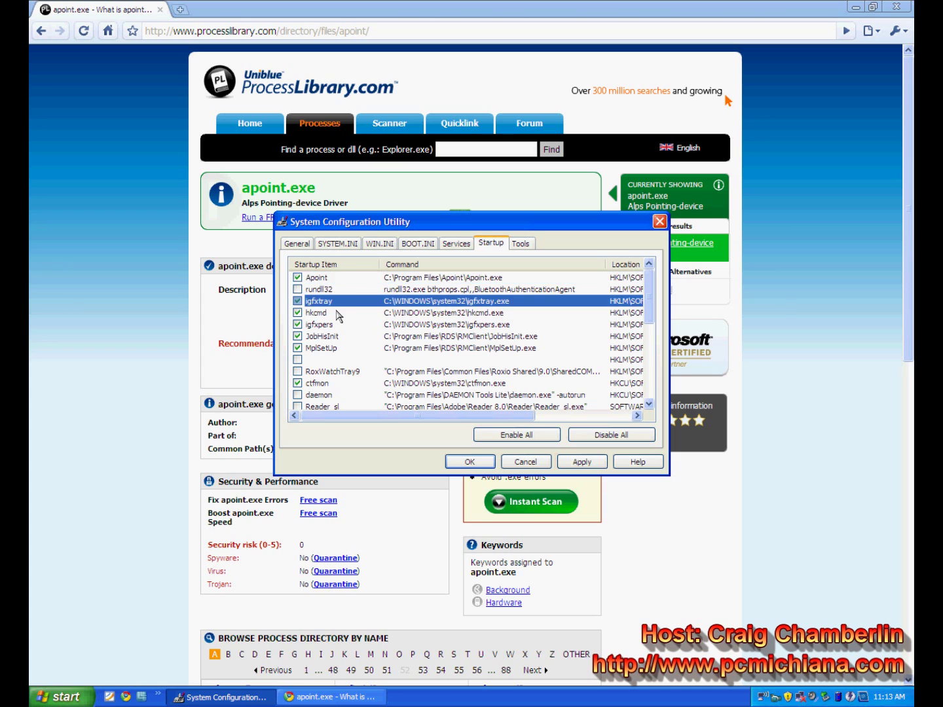
click(337, 313)
click(341, 336)
scroll(400, 362, down, 4)
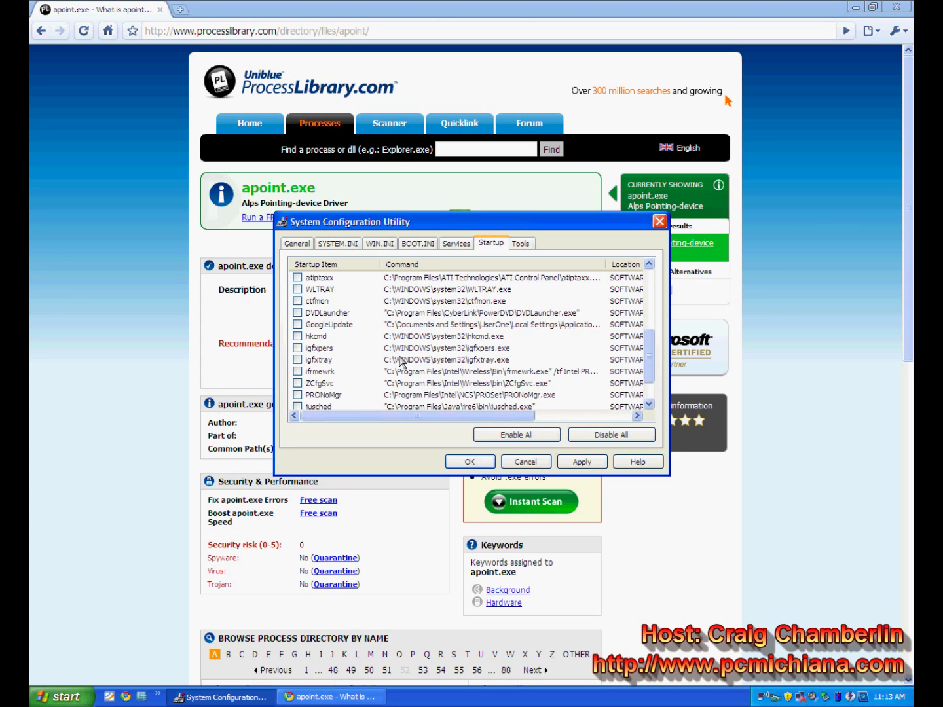
scroll(377, 366, up, 4)
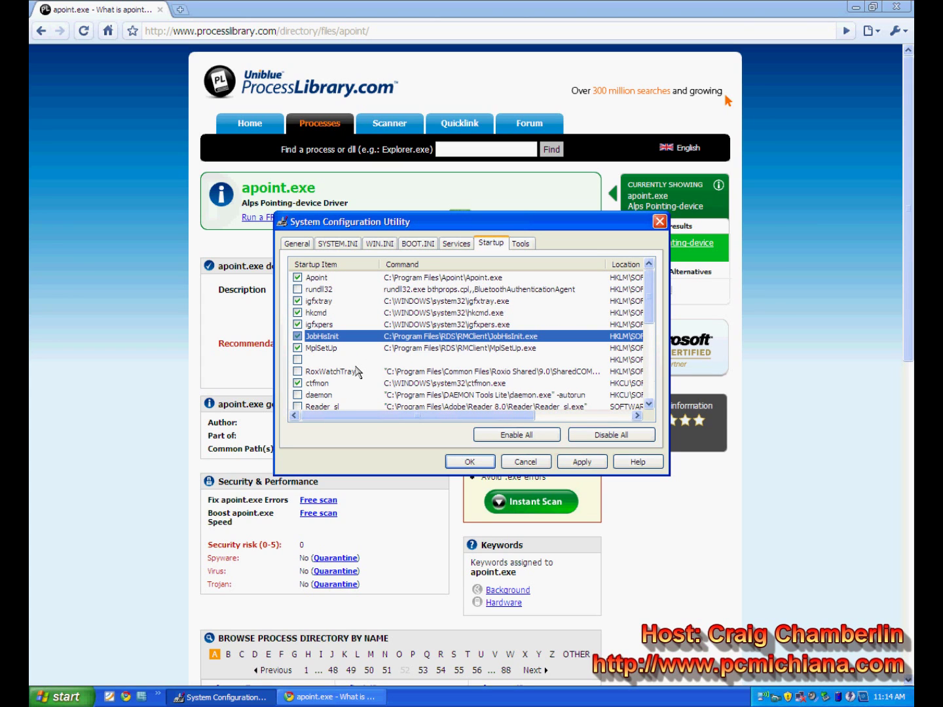
click(357, 371)
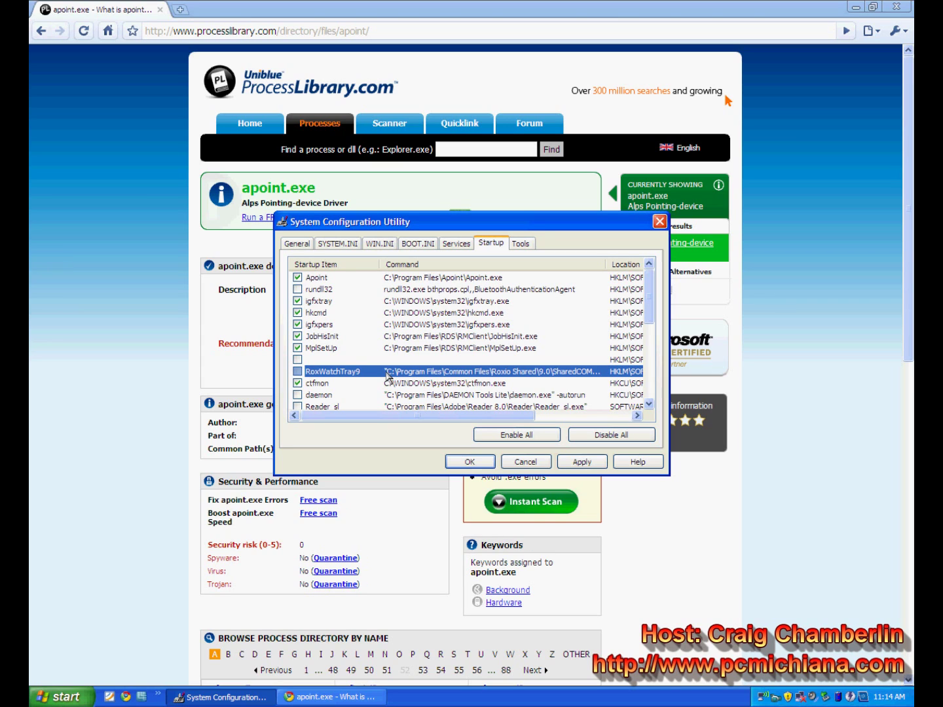
- Scroll through the startup list and review the Reader_sl entry
scroll(379, 376, down, 1)
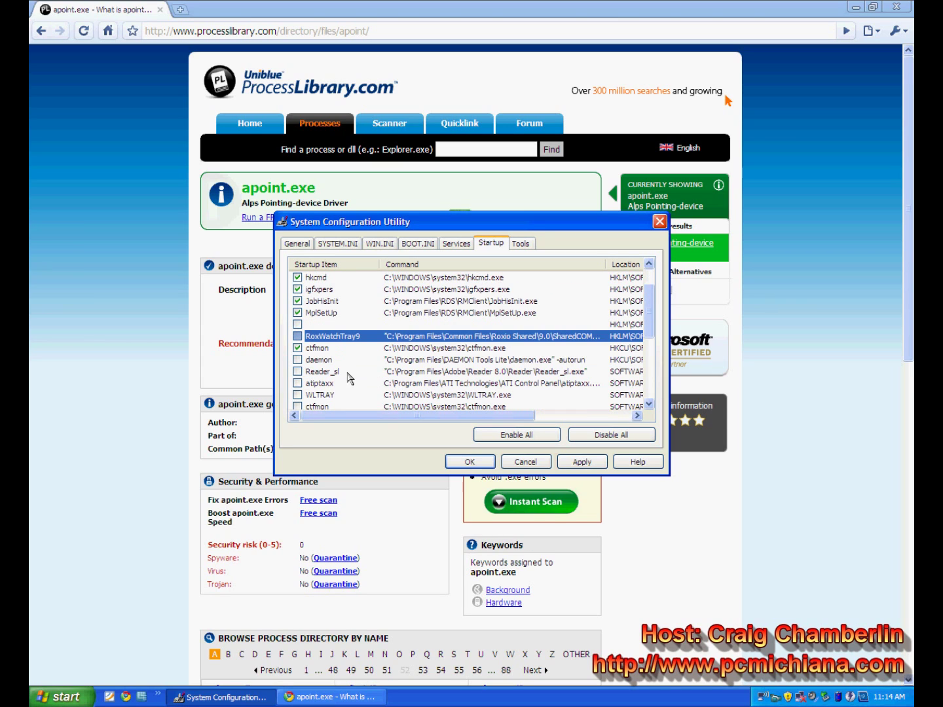
click(349, 372)
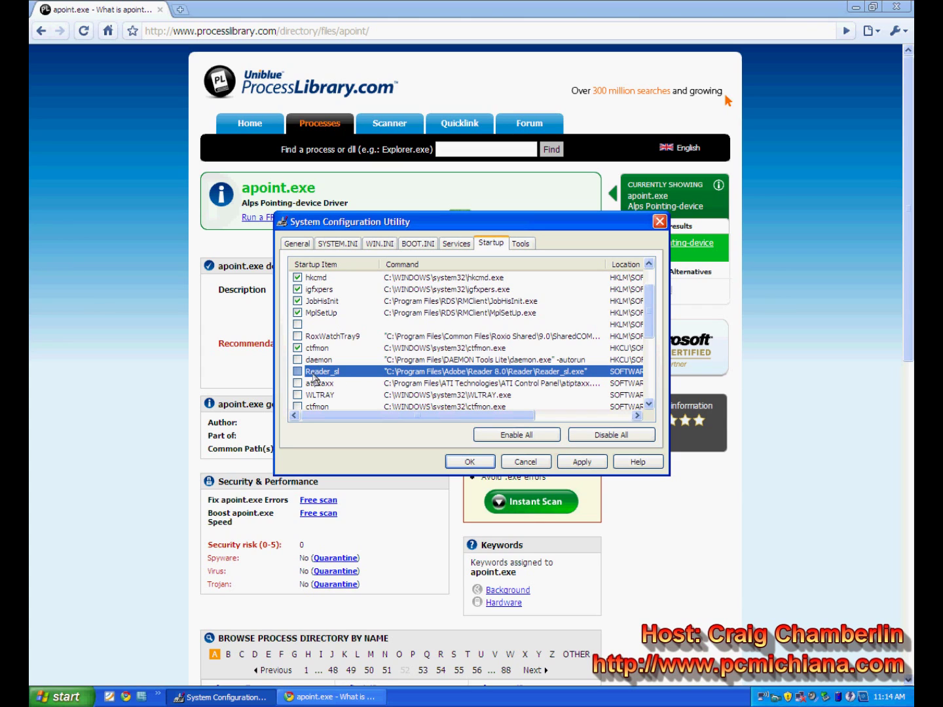
scroll(359, 372, down, 2)
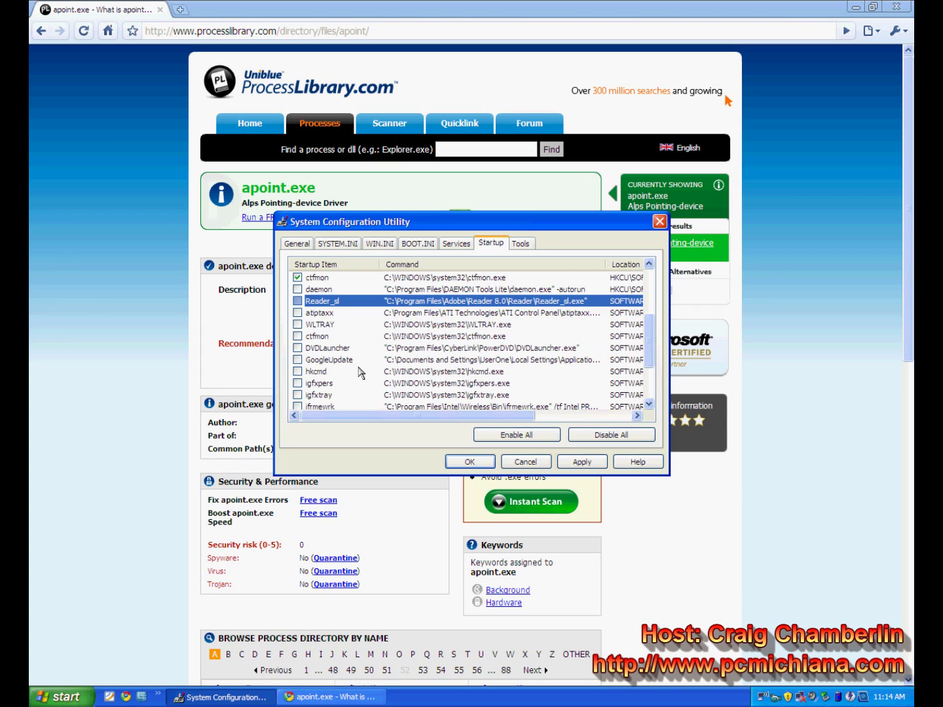
scroll(360, 372, down, 1)
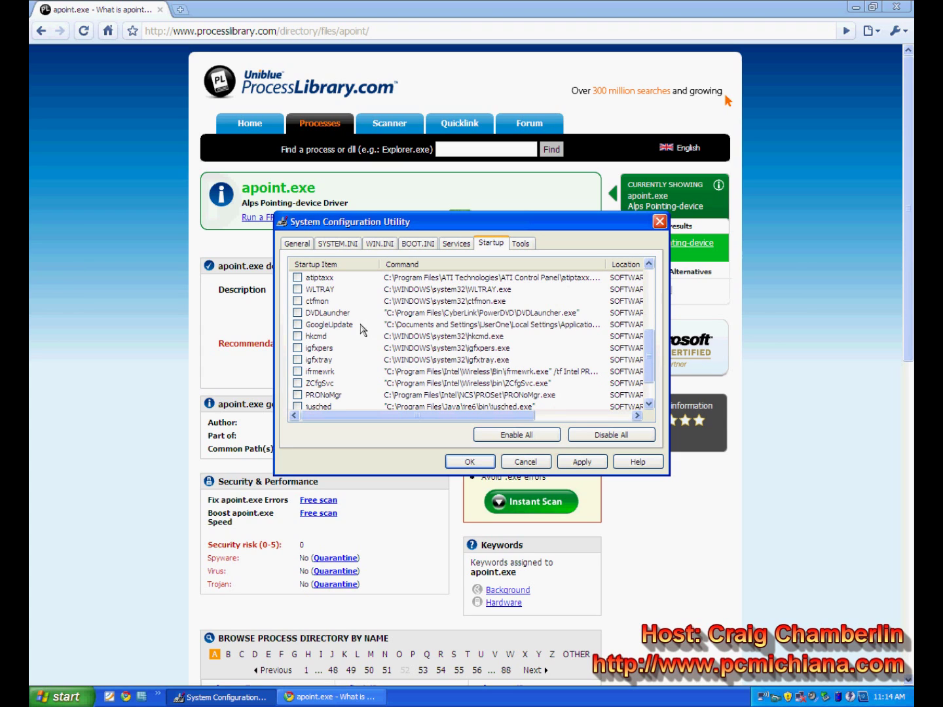
scroll(403, 306, down, 1)
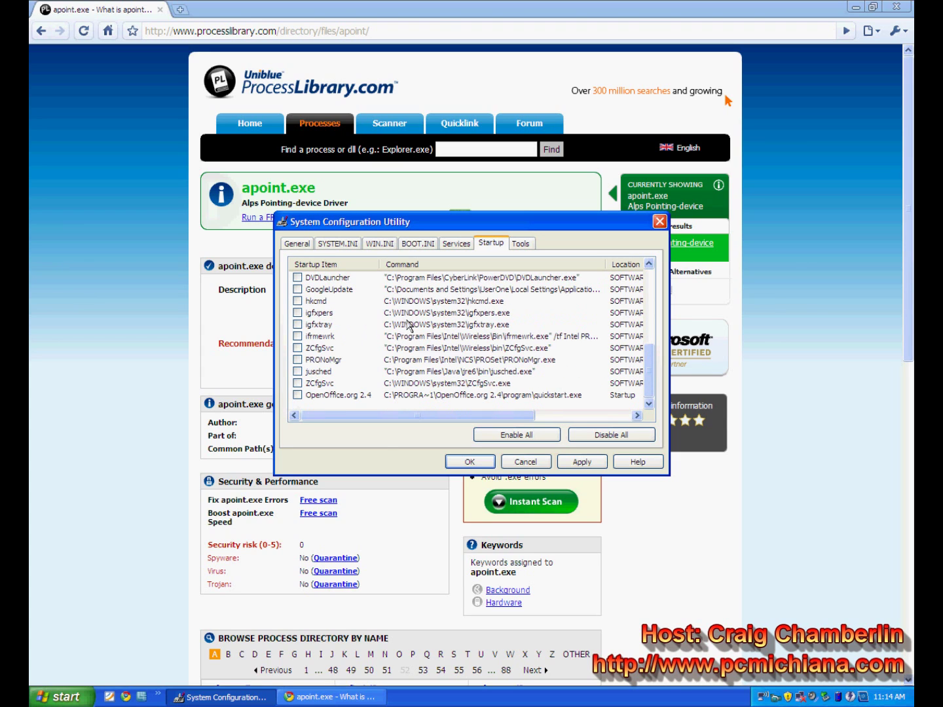
scroll(357, 387, up, 2)
scroll(357, 387, up, 1)
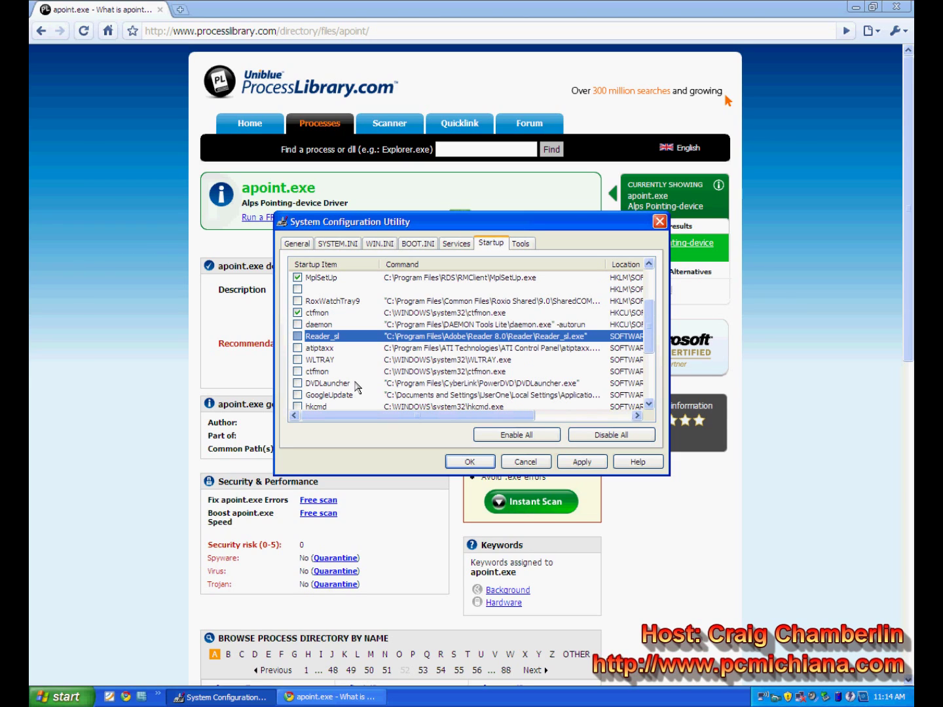
- Review the GoogleUpdate and jusched startup entries further down the list
click(348, 396)
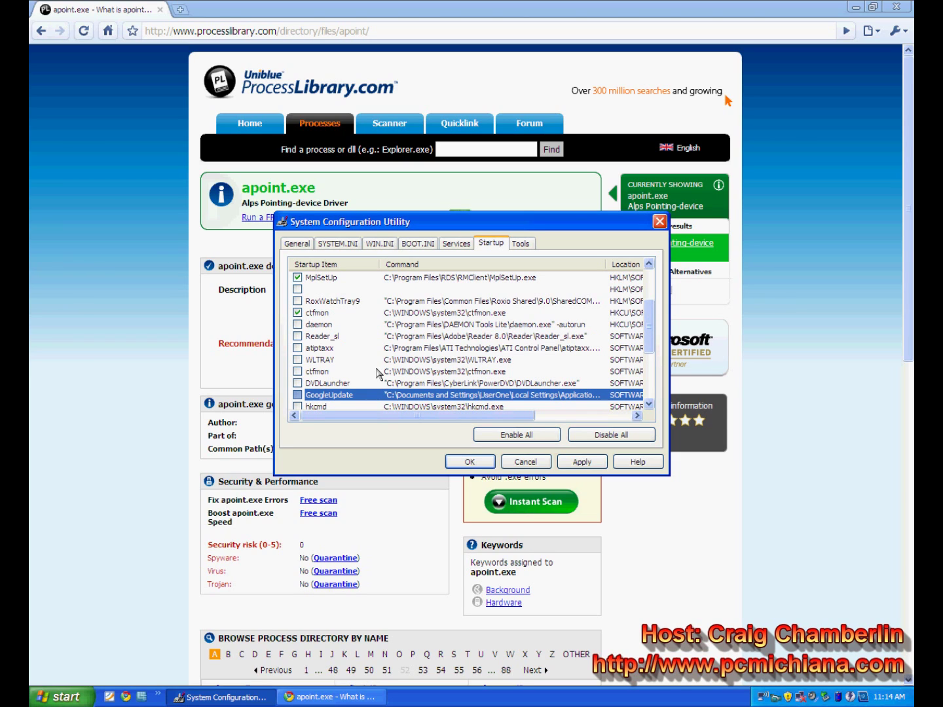
scroll(357, 387, down, 2)
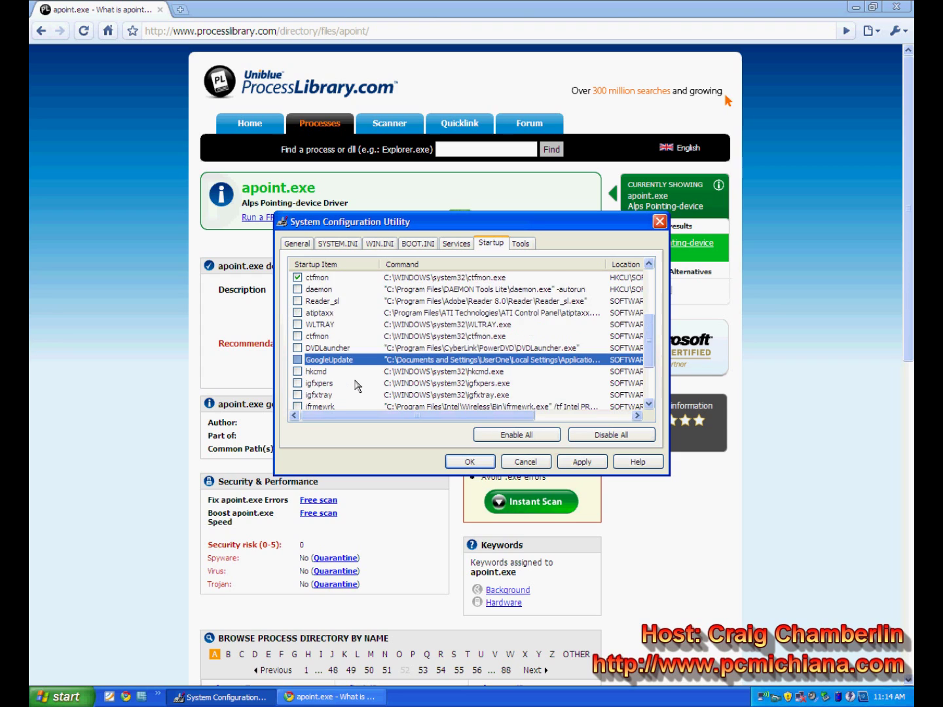
scroll(357, 386, down, 1)
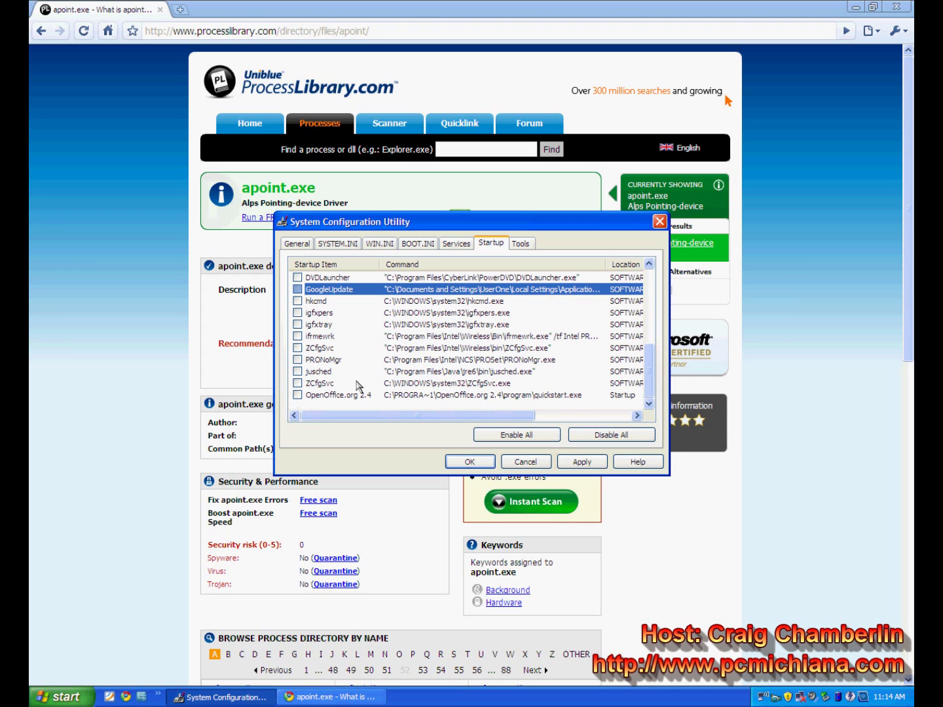
click(389, 372)
scroll(389, 376, up, 7)
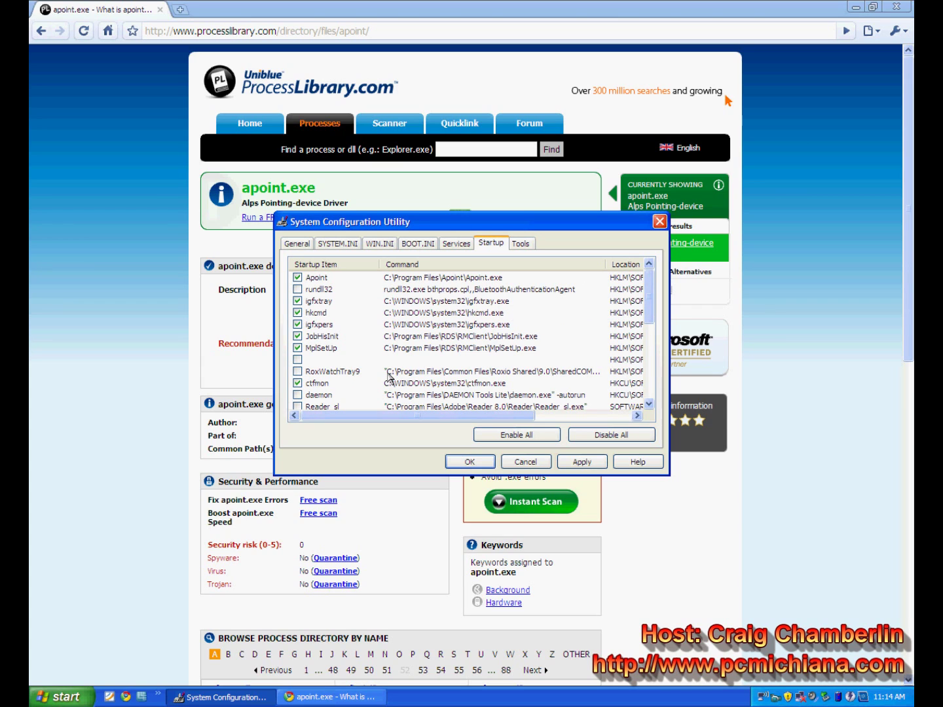
scroll(385, 375, down, 2)
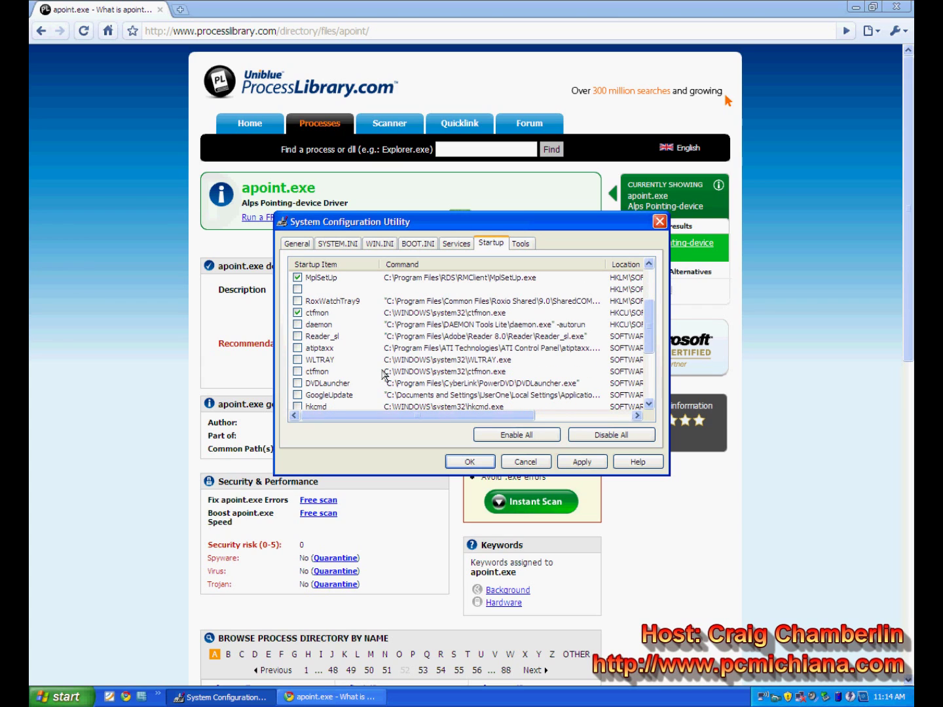
scroll(384, 375, down, 1)
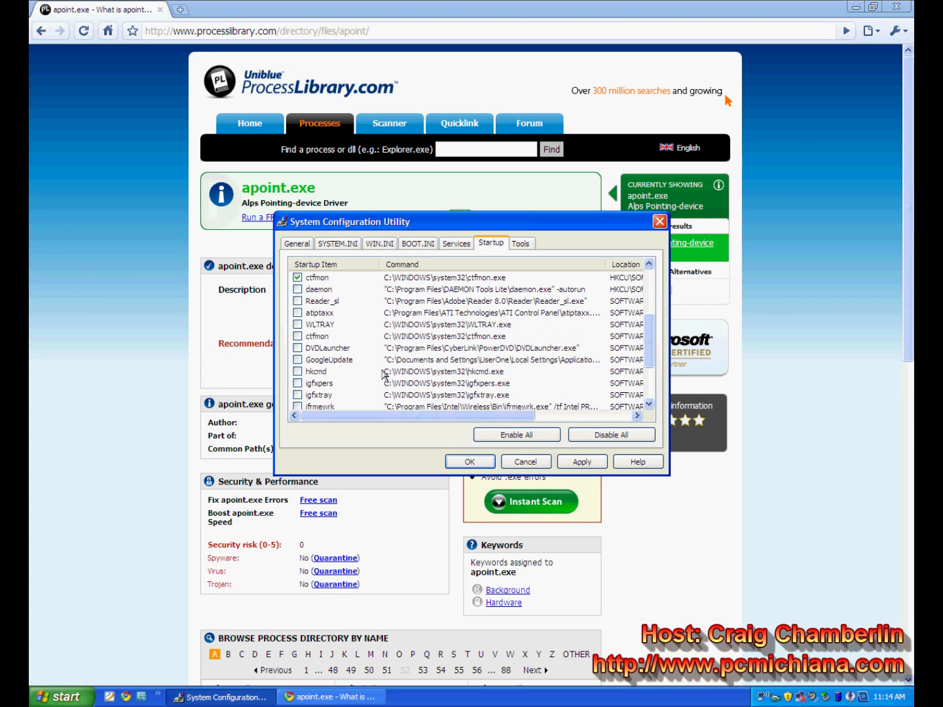
scroll(384, 374, down, 2)
click(384, 371)
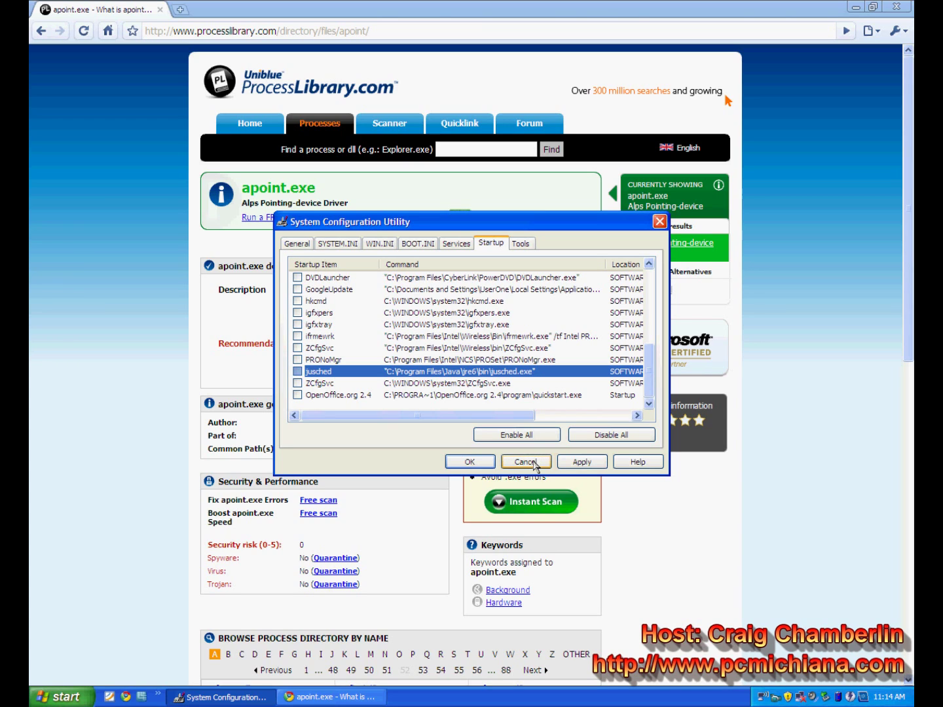
- Apply the startup changes, close the utility and the browser, leaving the restart prompt
click(578, 461)
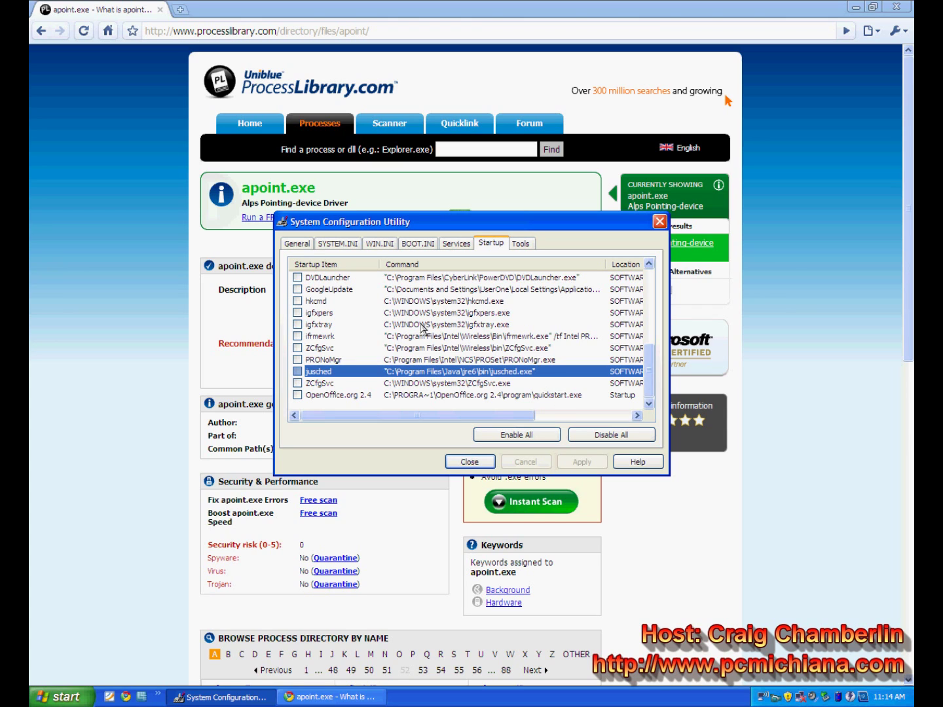
click(469, 462)
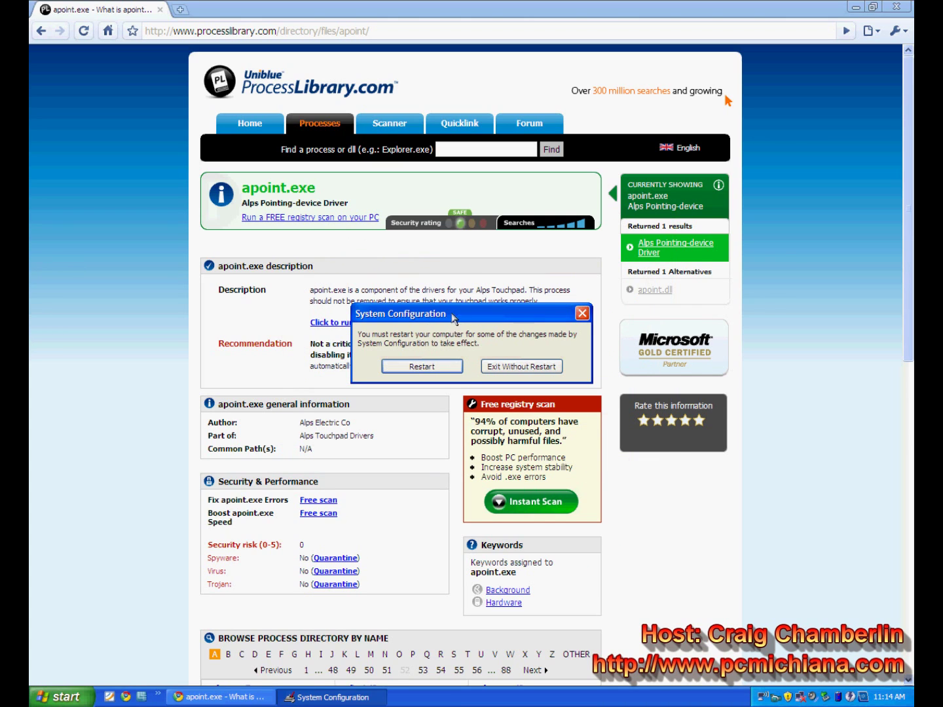
drag(444, 313, 452, 312)
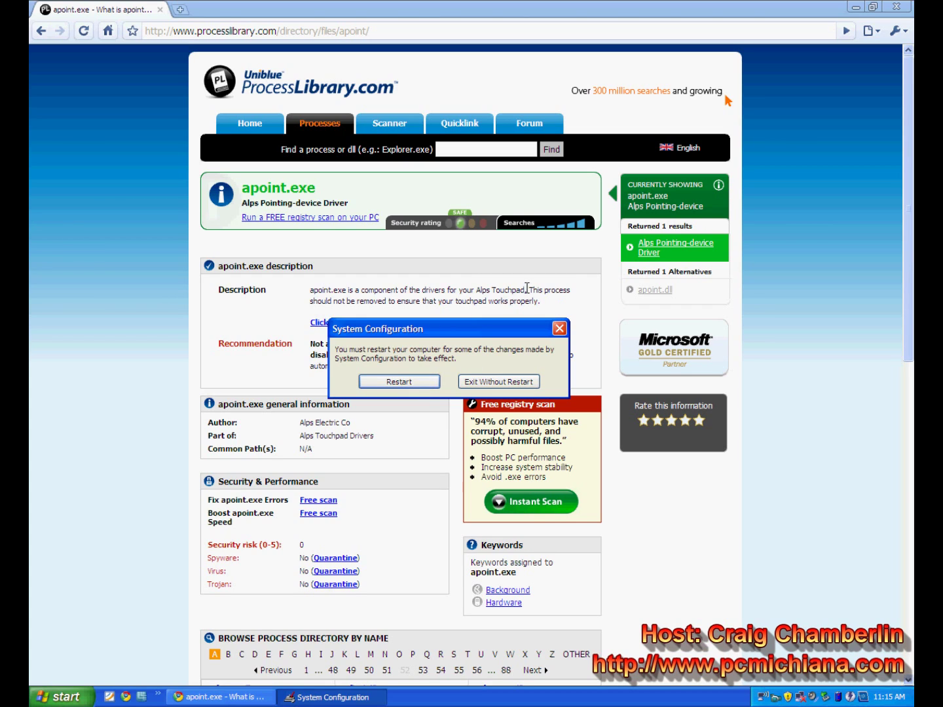
click(909, 6)
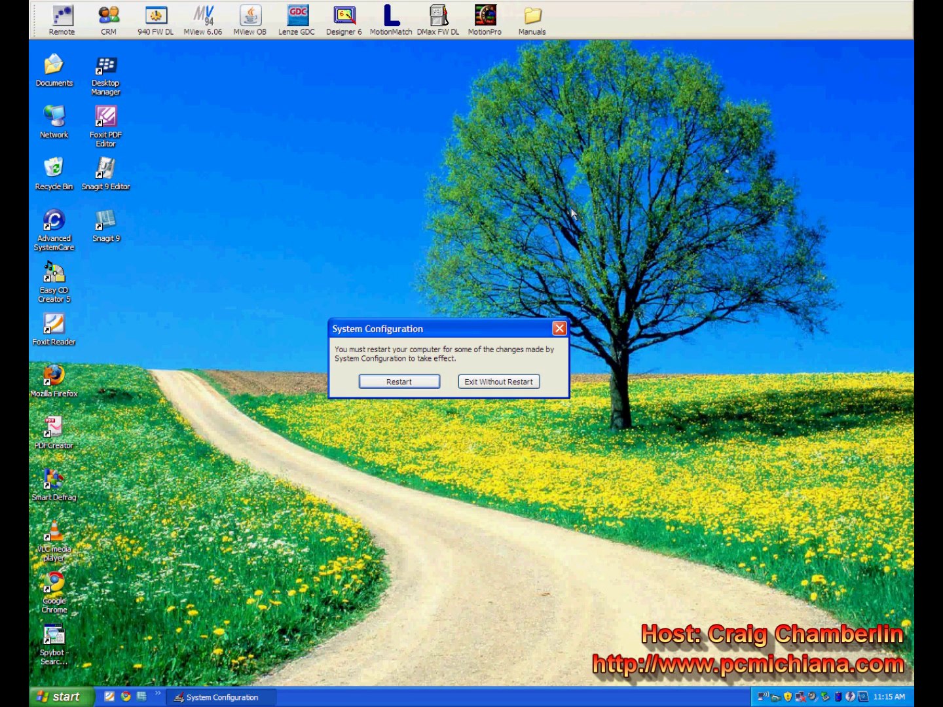
- Dismiss the restart prompt with Exit Without Restart, then show the hidden Quick Launch shortcuts
drag(427, 331, 459, 301)
click(535, 349)
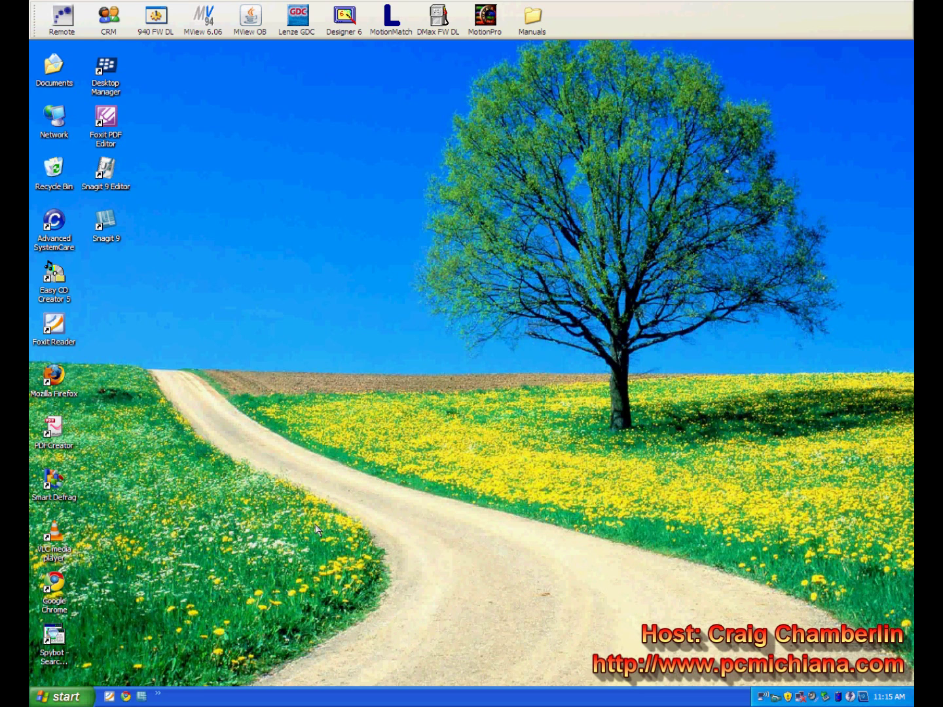
click(159, 694)
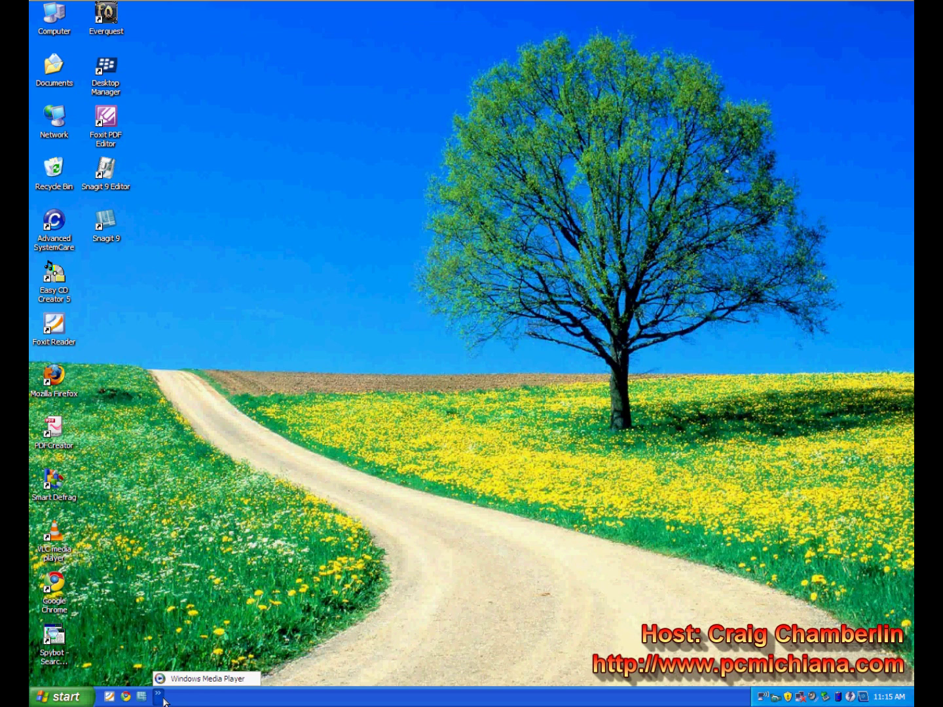